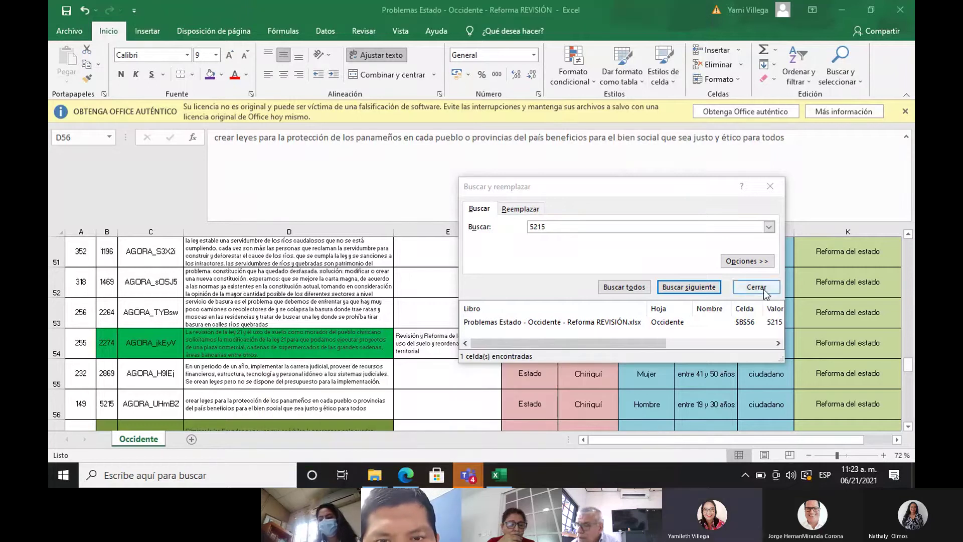
Search the sheet for the record numbered 8349
left_click(684, 227)
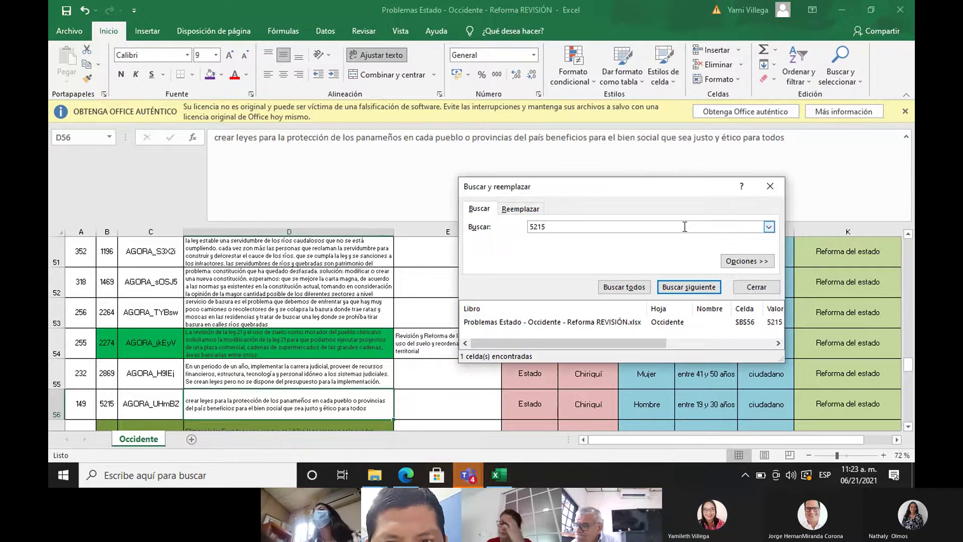
key("BackSpace")
key("BackSpace")
key("BackSpace")
key("BackSpace")
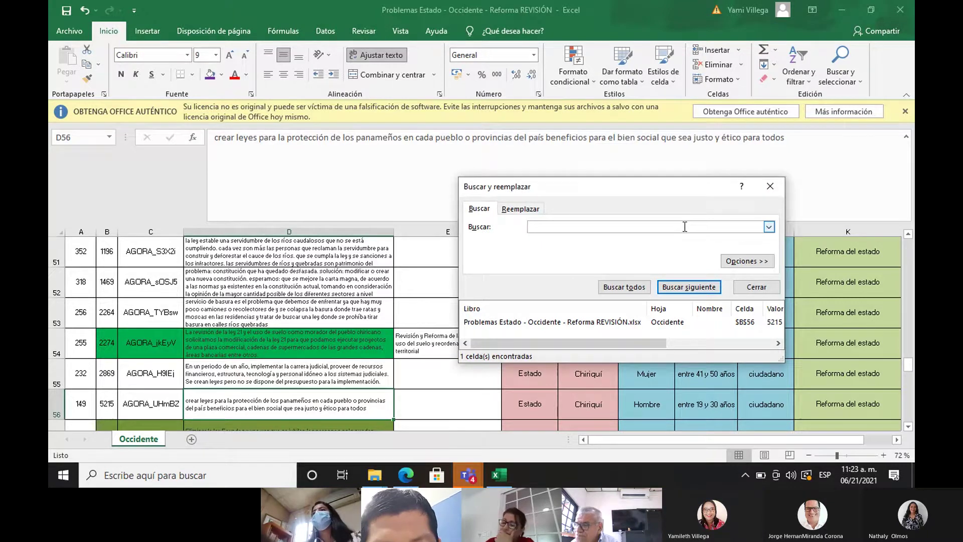
type("8349")
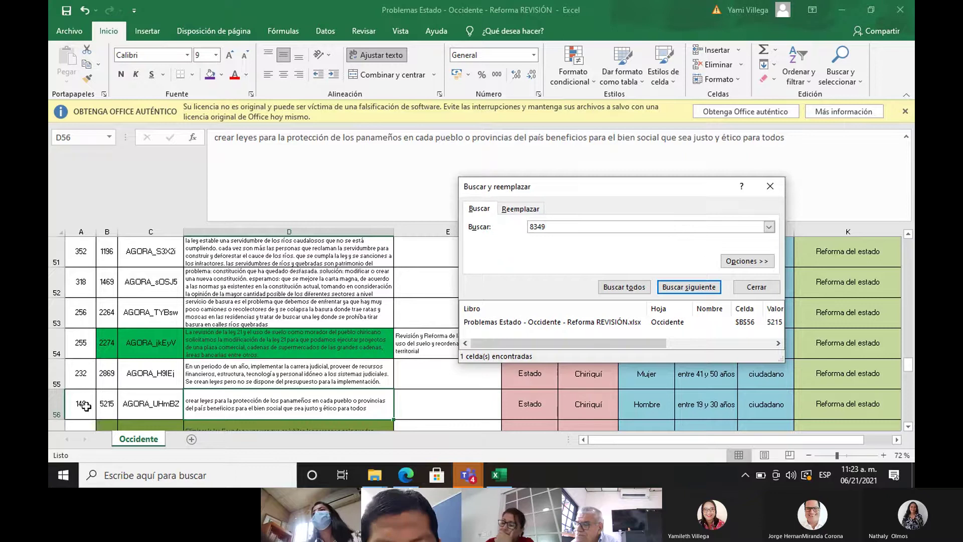
left_click(107, 346)
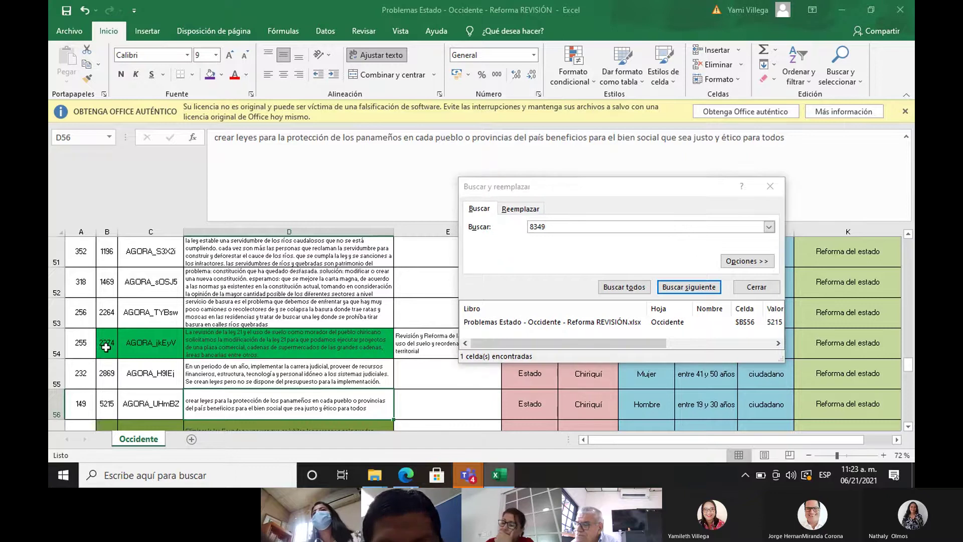
left_click(624, 287)
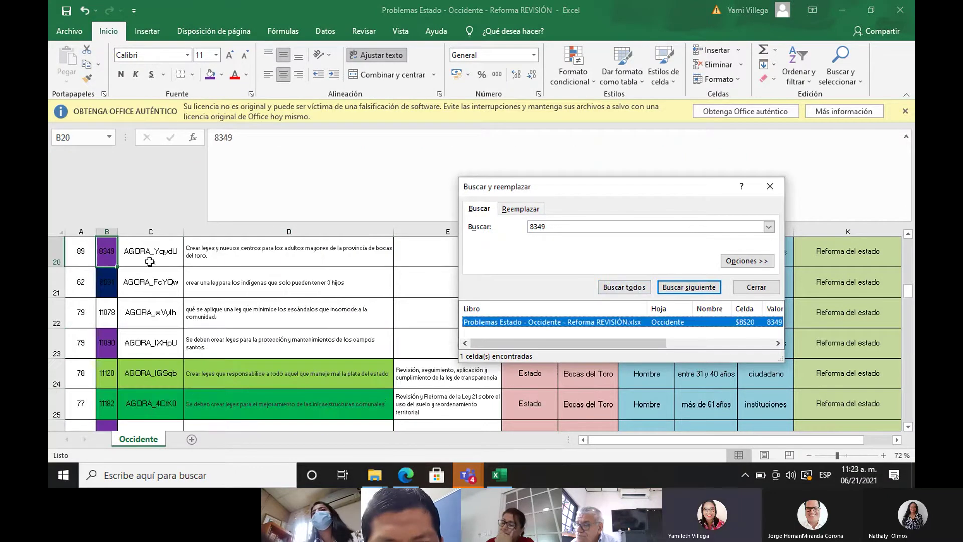
Close the search dialog and select the empty cell E20 beside the description of record 8349
left_click(188, 253)
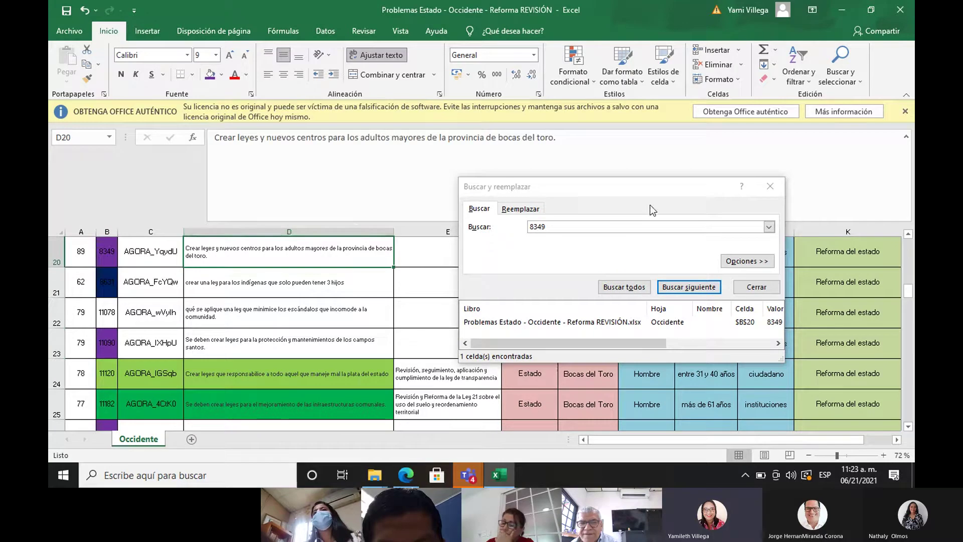
left_click(770, 197)
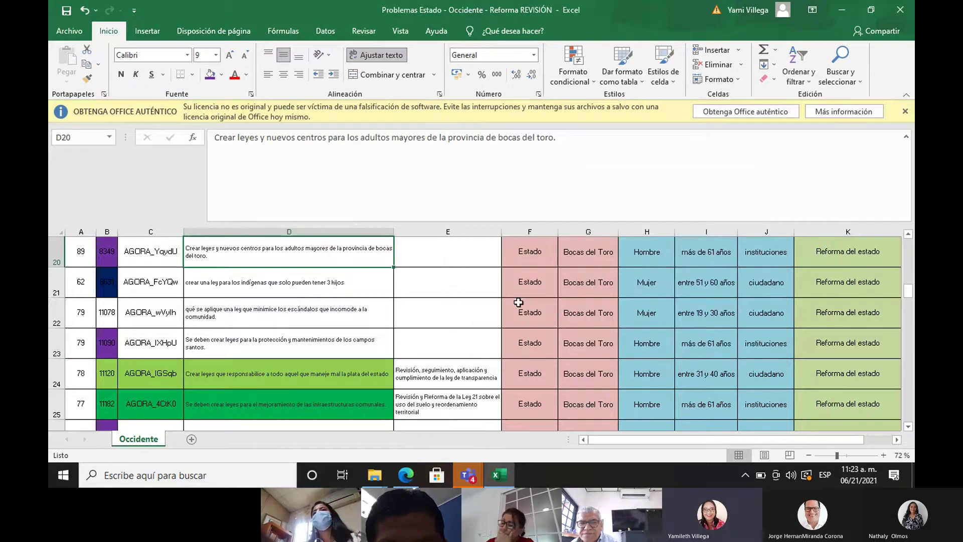
left_click(470, 255)
type("Revisión")
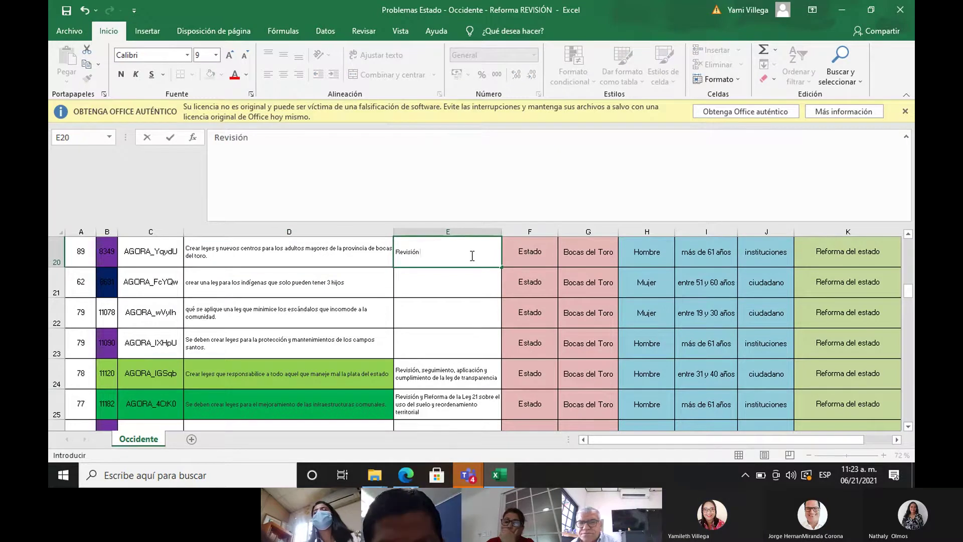
type("ó")
key("BackSpace")
key("BackSpace")
key("BackSpace")
key("BackSpace")
key("BackSpace")
key("BackSpace")
key("BackSpace")
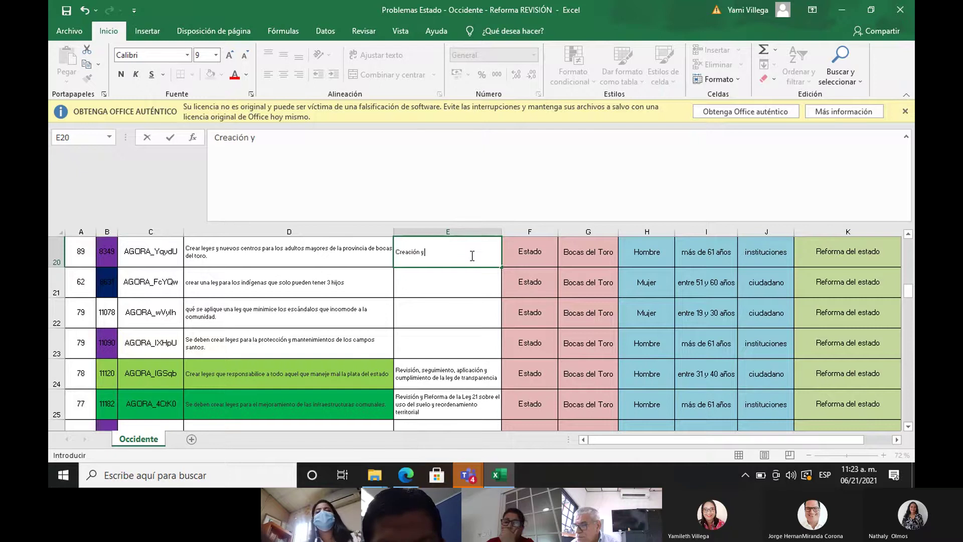
Enter "Creación y Revisión de Politicas Públicas que respondan a los ciudadanos" in cell E20
type("Creación y Revisi")
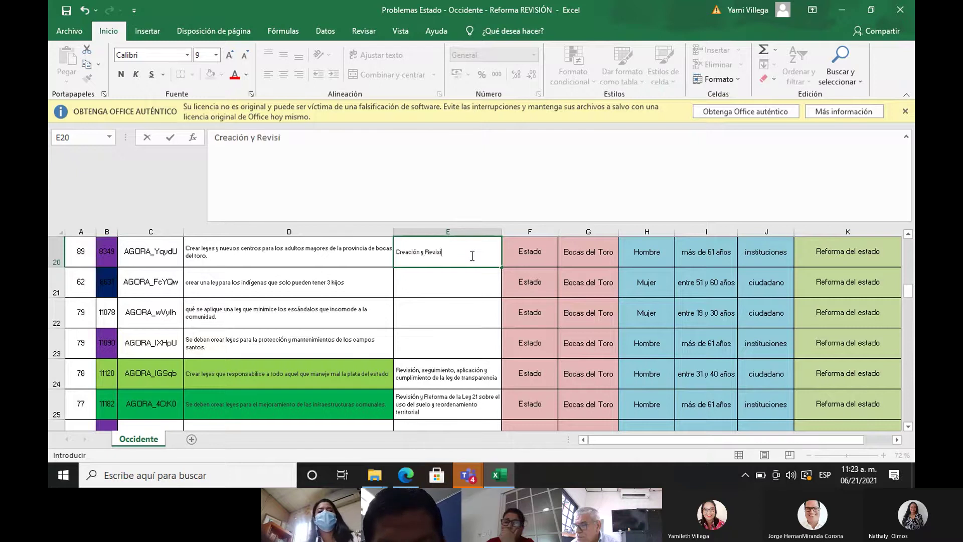
type("ón de")
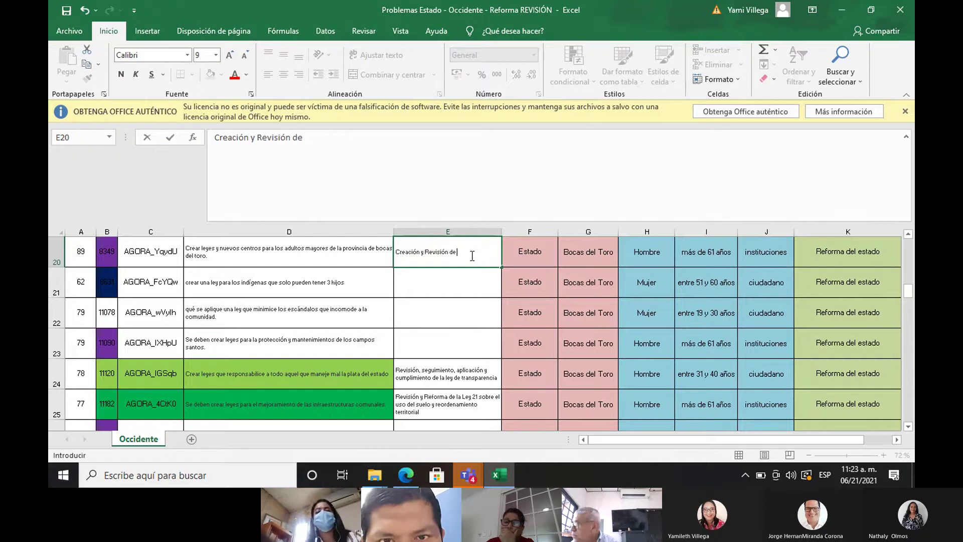
type("  Pol")
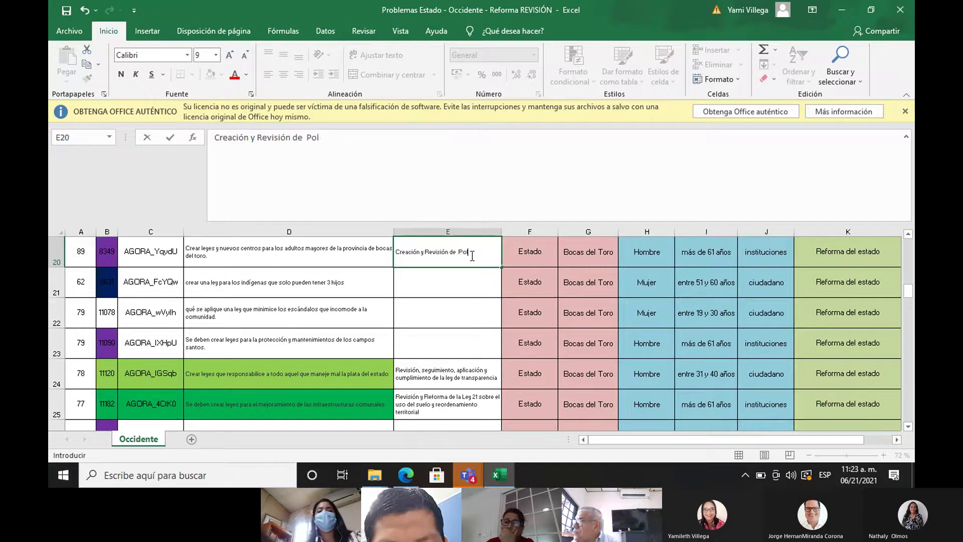
type("iticas Pú")
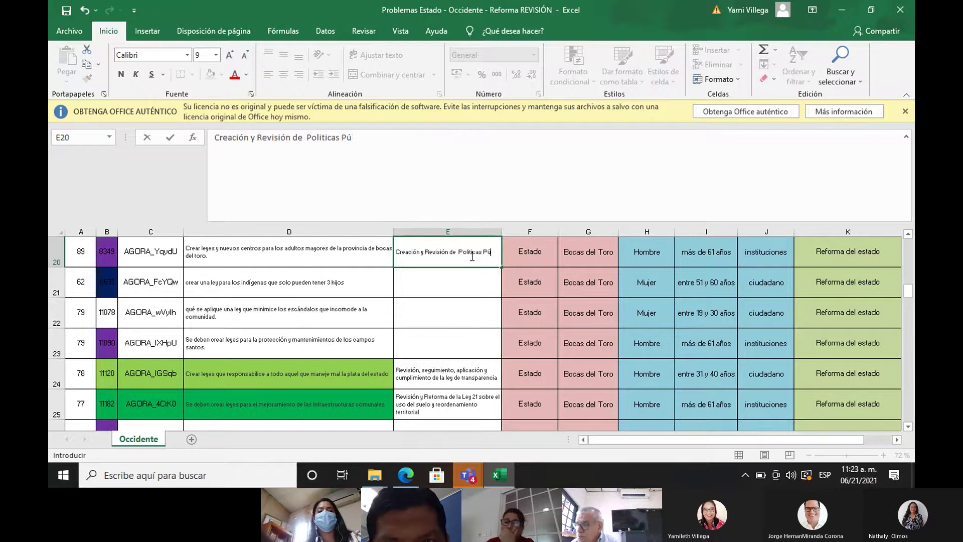
type("blicas")
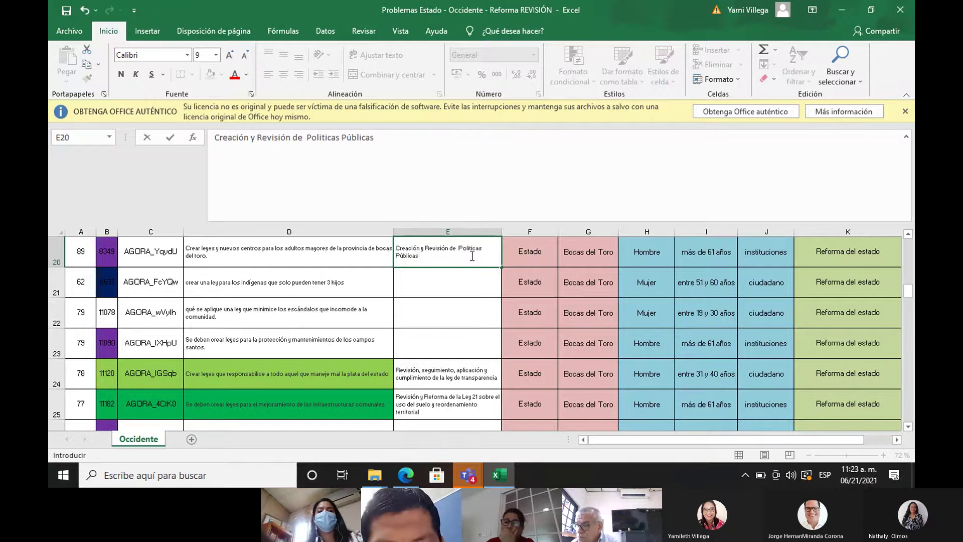
type(" que resp")
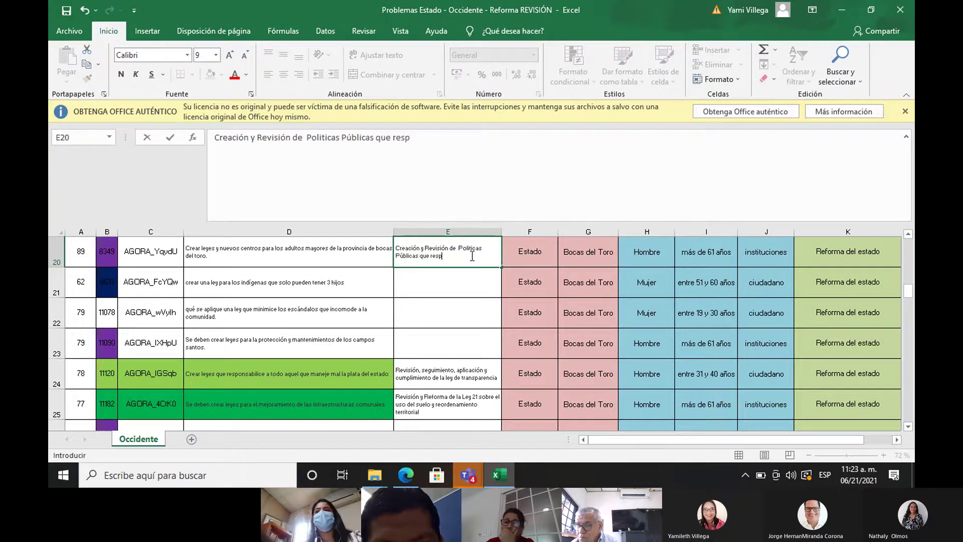
type("ondan")
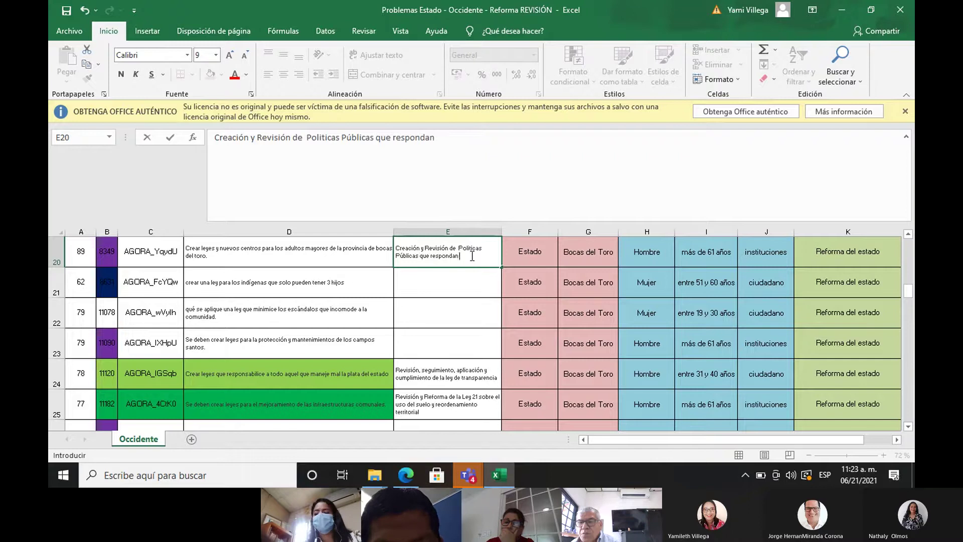
type(" a los ciudadanos")
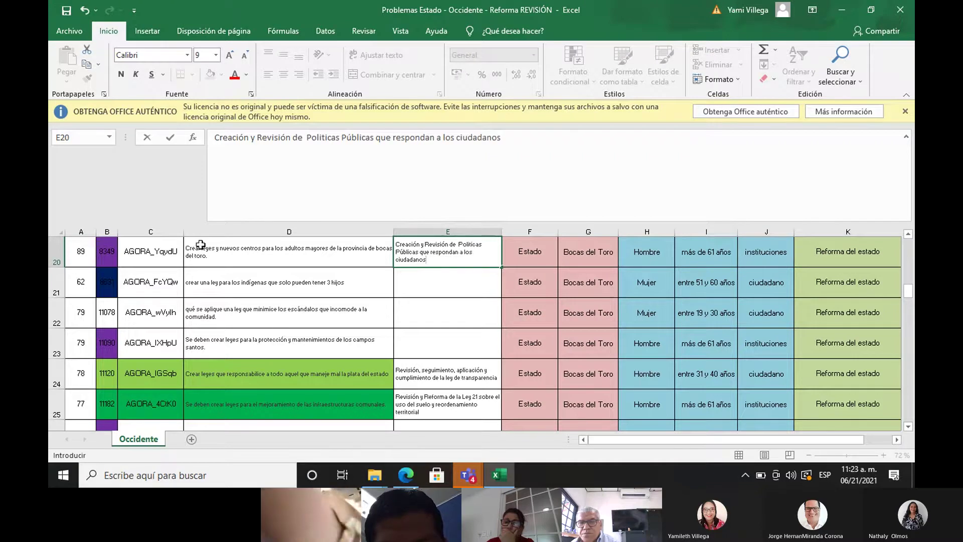
Fill the code and description cells C20:D20 with purple to match the record number's cell
left_click_drag(125, 261, 206, 254)
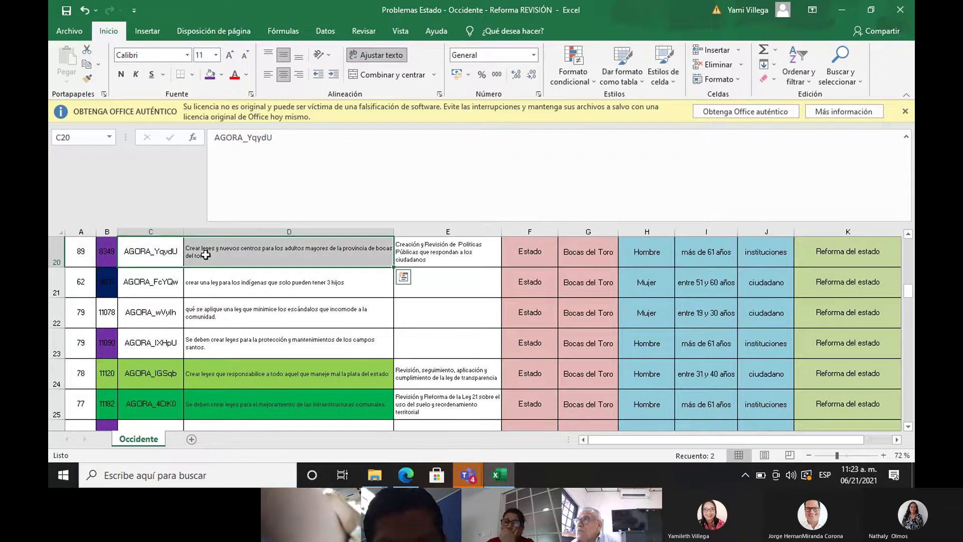
left_click(210, 75)
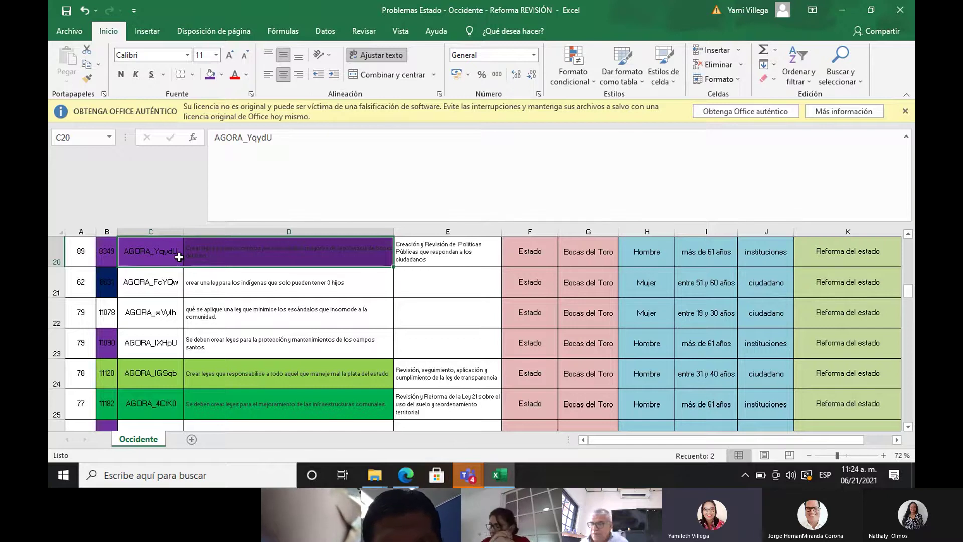
left_click(243, 300)
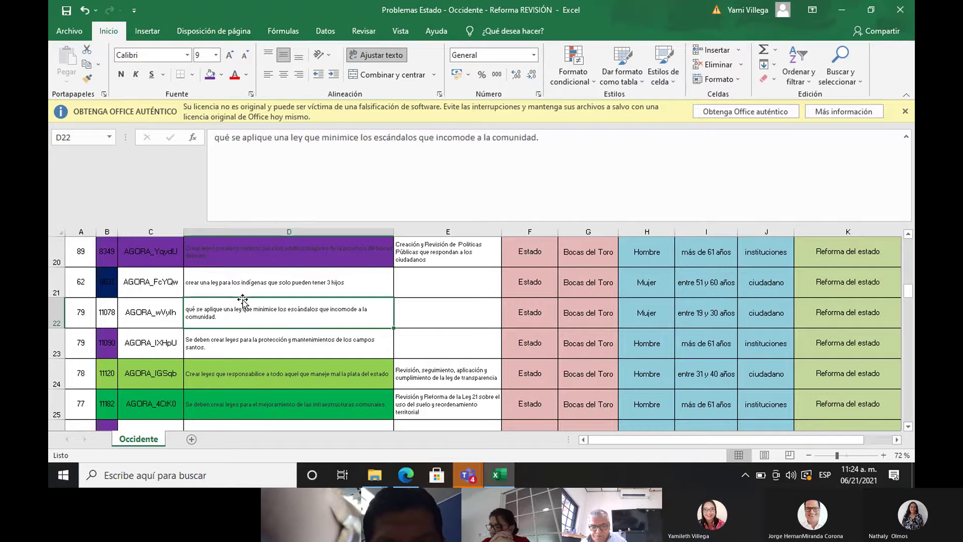
left_click(268, 258)
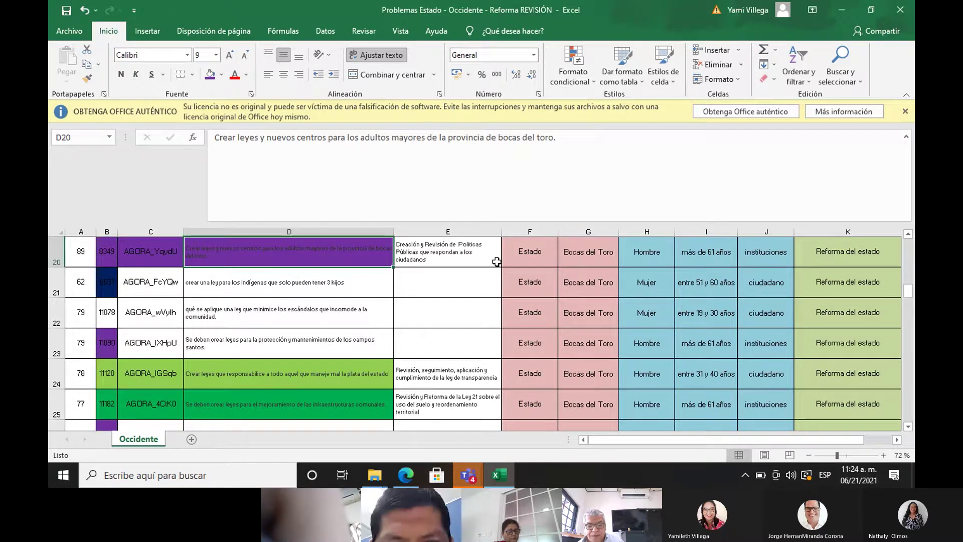
Copy the text of E20 into E23, and fill the code and description cells C23:D23 with purple
left_click(462, 259)
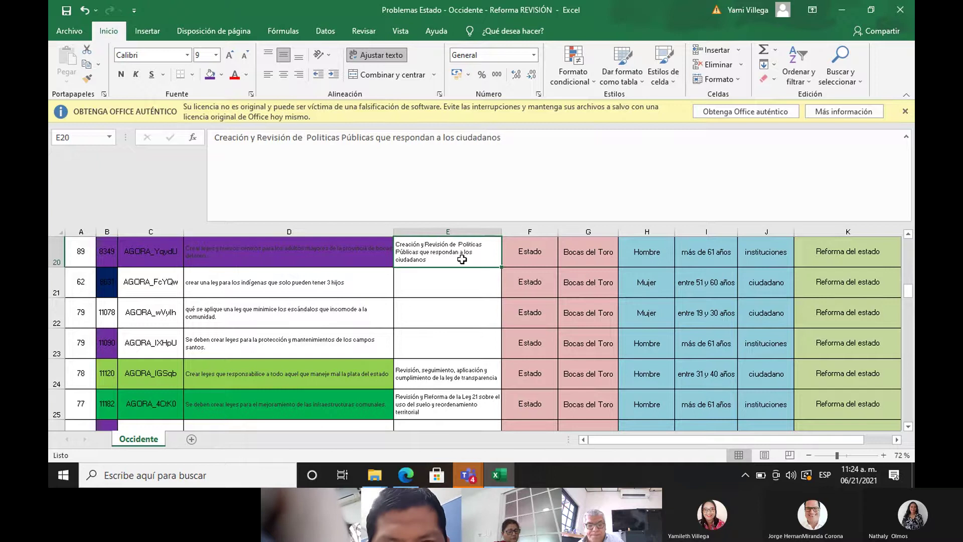
right_click(462, 260)
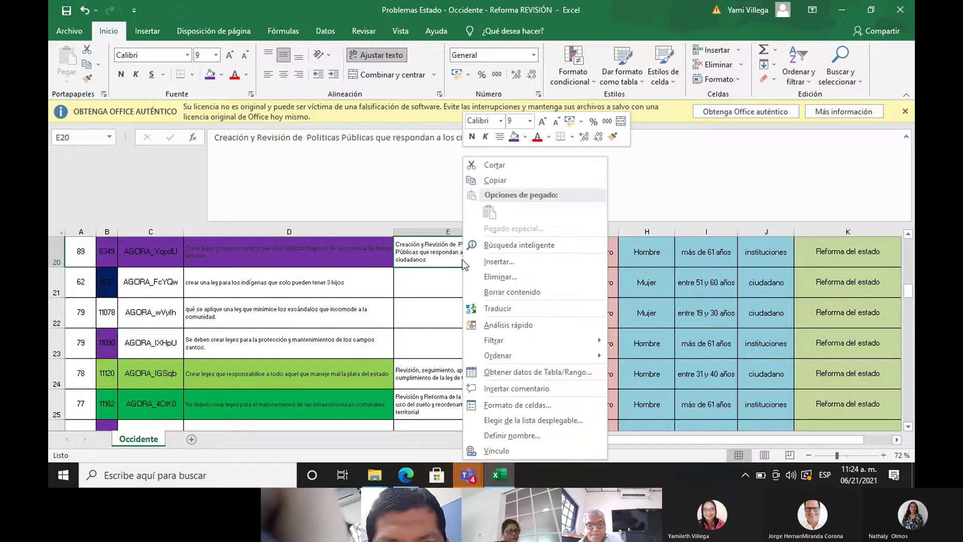
left_click(491, 183)
left_click(439, 347)
key("Return")
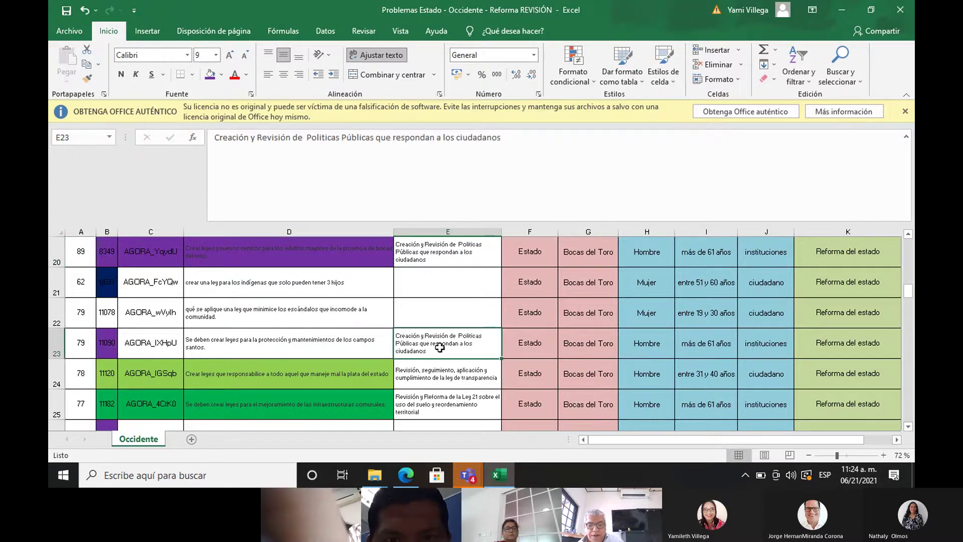
left_click_drag(166, 346, 214, 345)
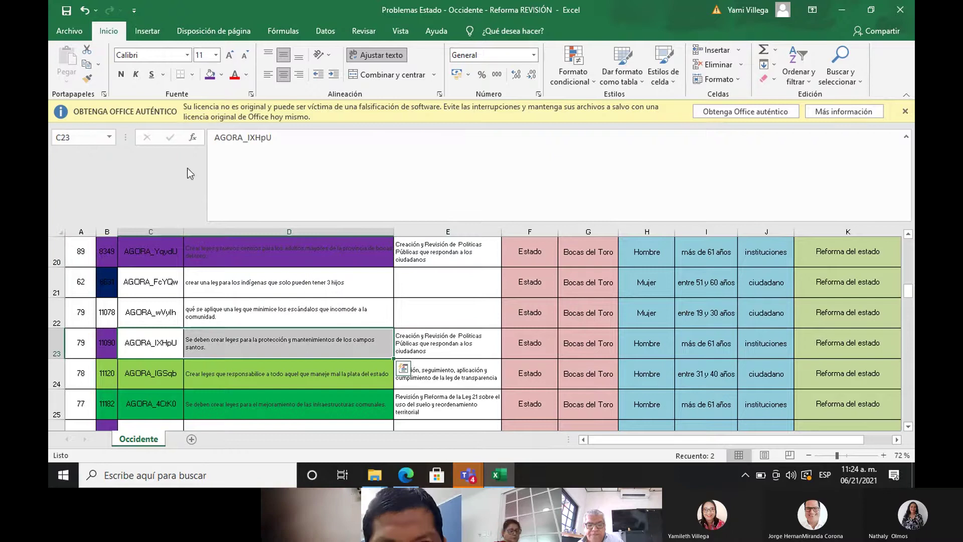
left_click(210, 74)
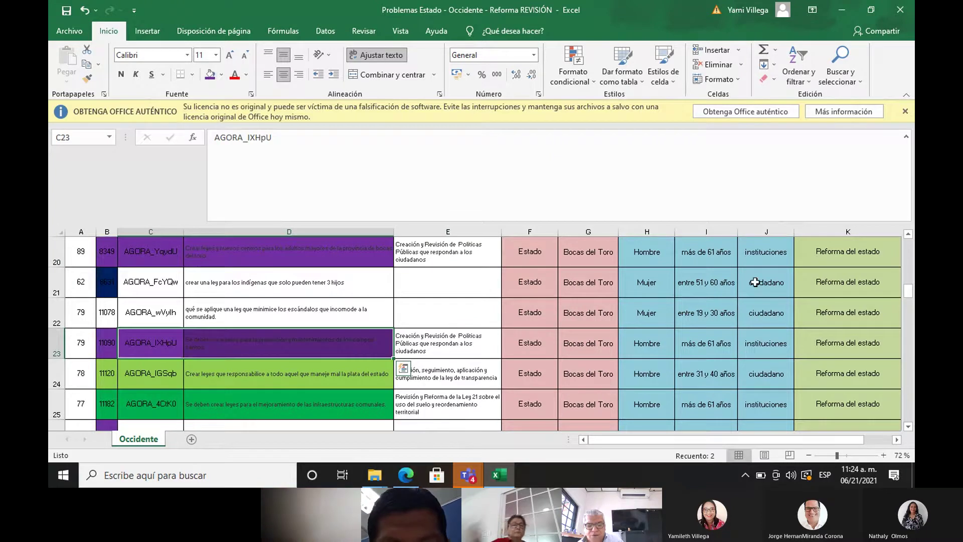
Copy the text of E20 into the empty cell E26 of record 11224
left_click_drag(909, 292, 911, 306)
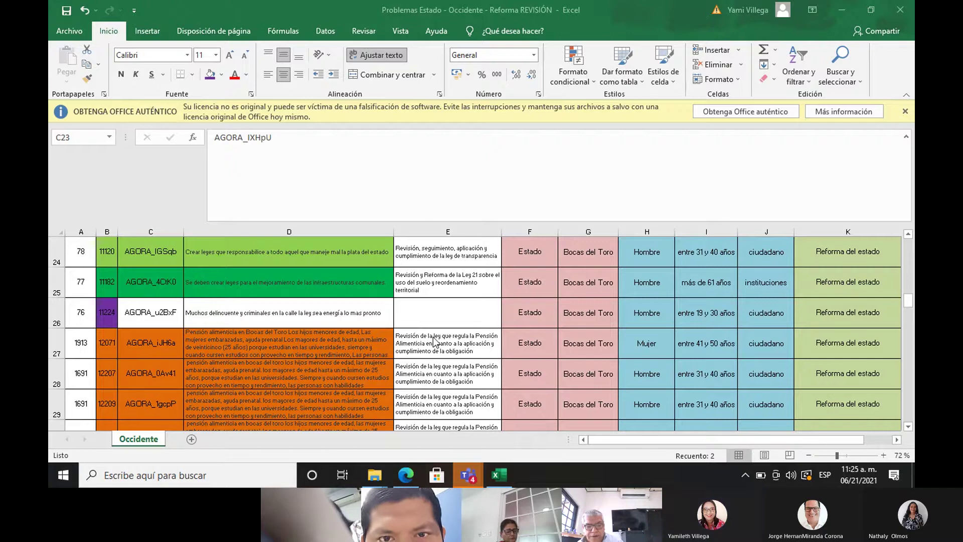
left_click(908, 233)
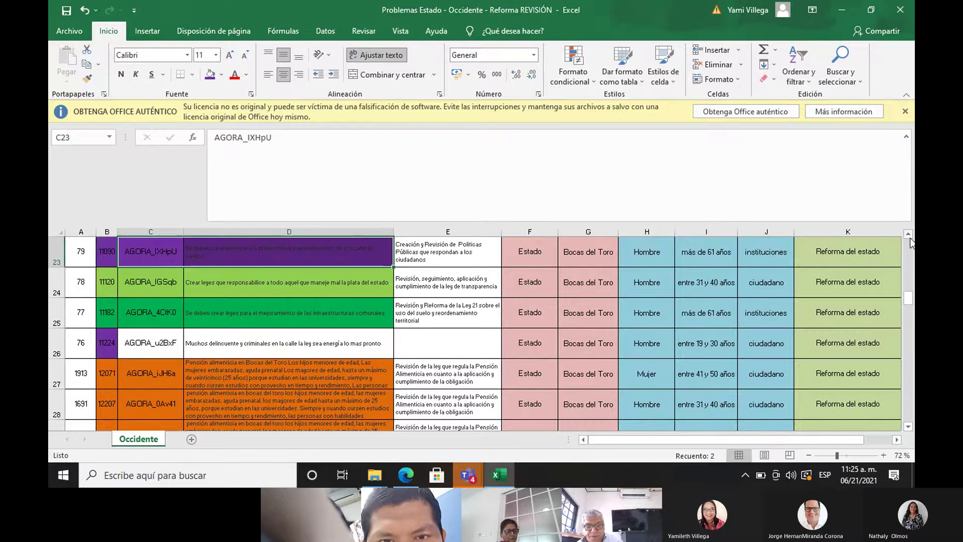
left_click(908, 233)
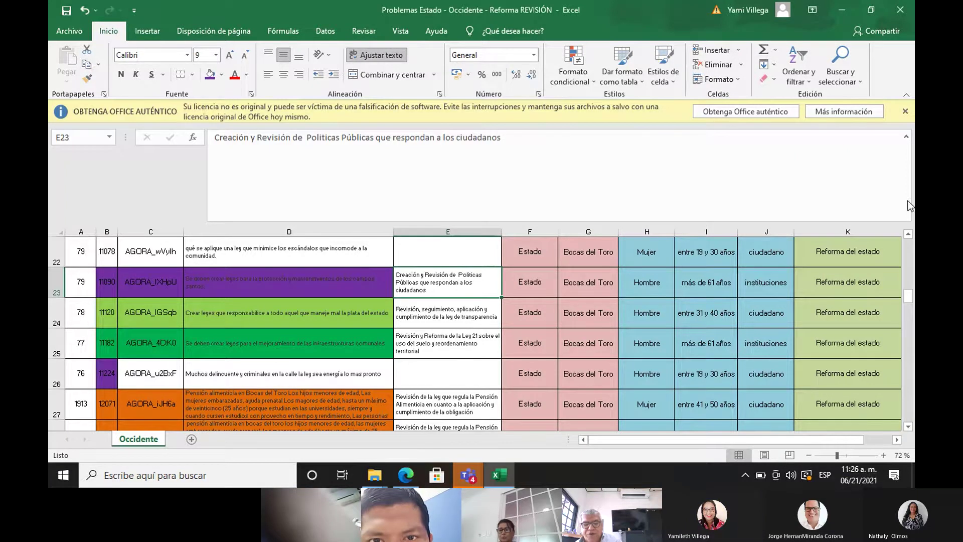
left_click(909, 234)
left_click(909, 234)
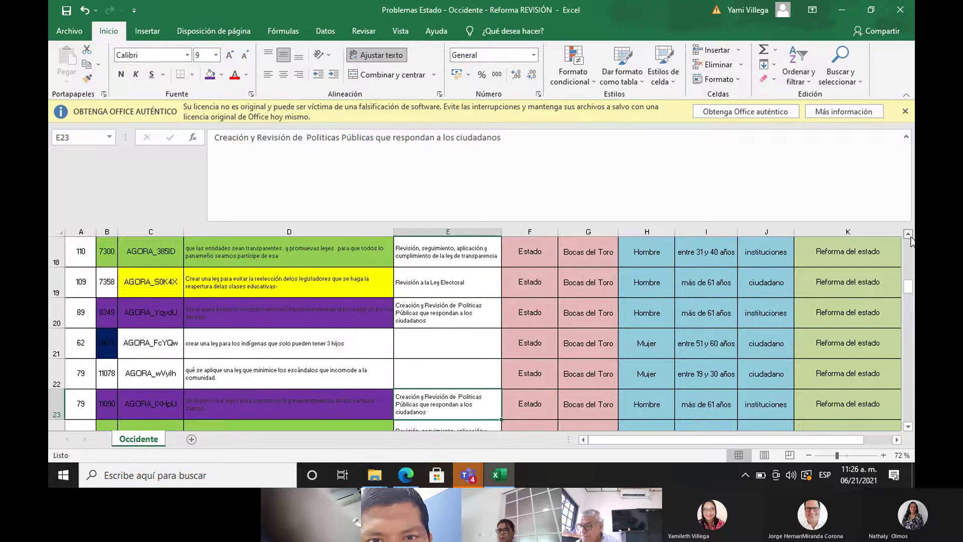
left_click(459, 325)
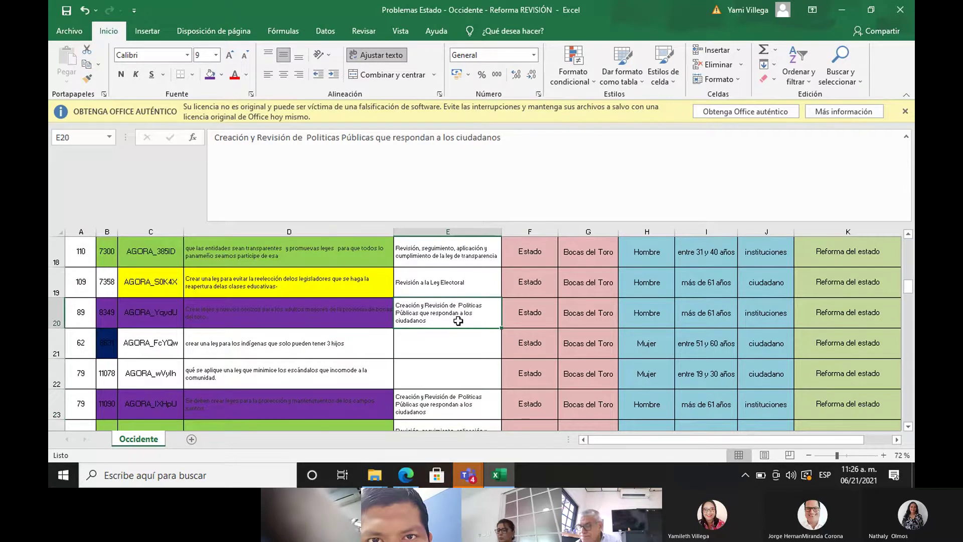
right_click(458, 325)
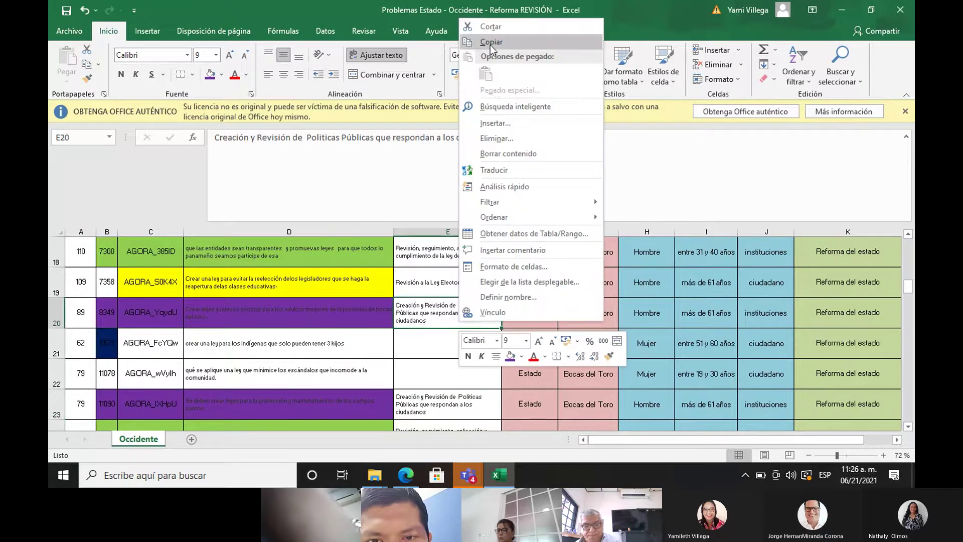
left_click(490, 43)
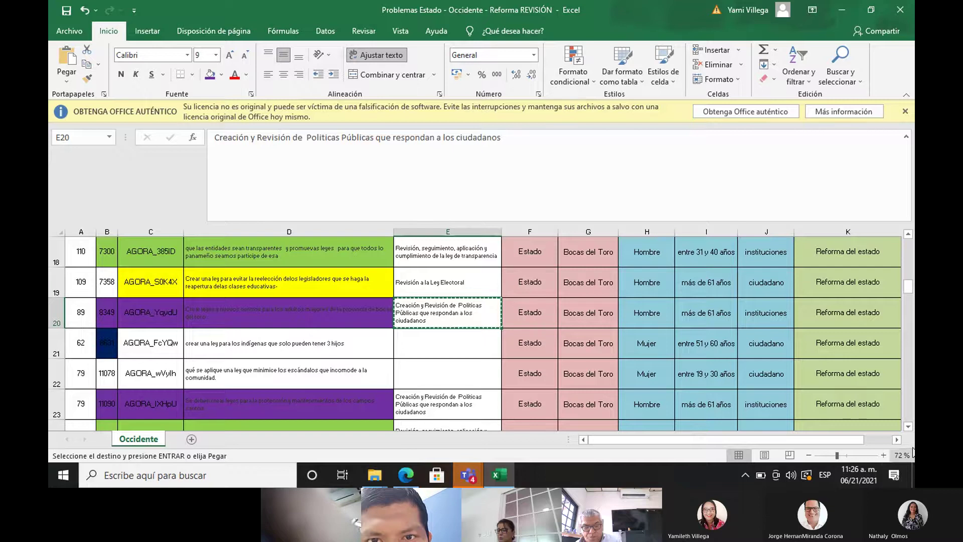
left_click(908, 427)
left_click(908, 427)
left_click(908, 426)
left_click(908, 426)
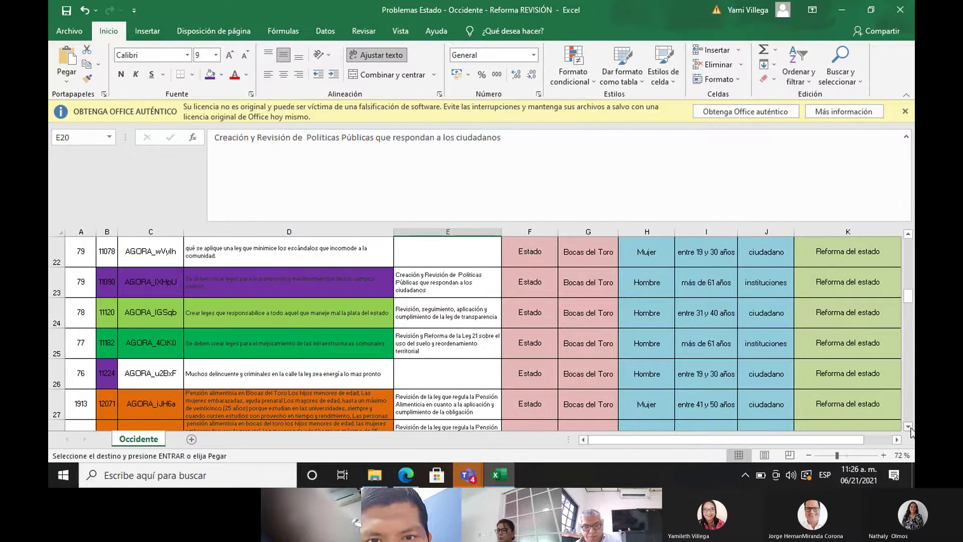
left_click(417, 376)
key("Return")
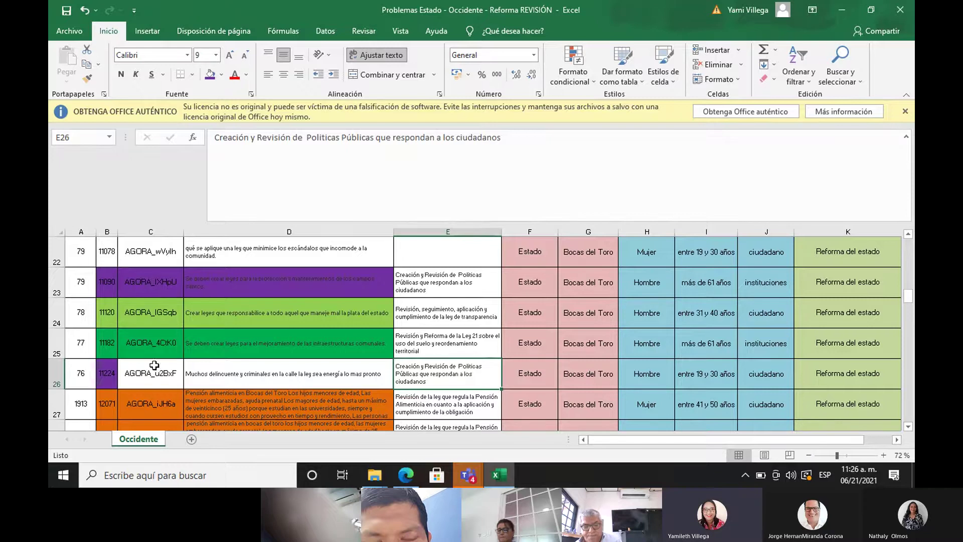
Fill the code and description cells C26:D26 with purple, and copy the category text in E26
left_click_drag(154, 373, 231, 373)
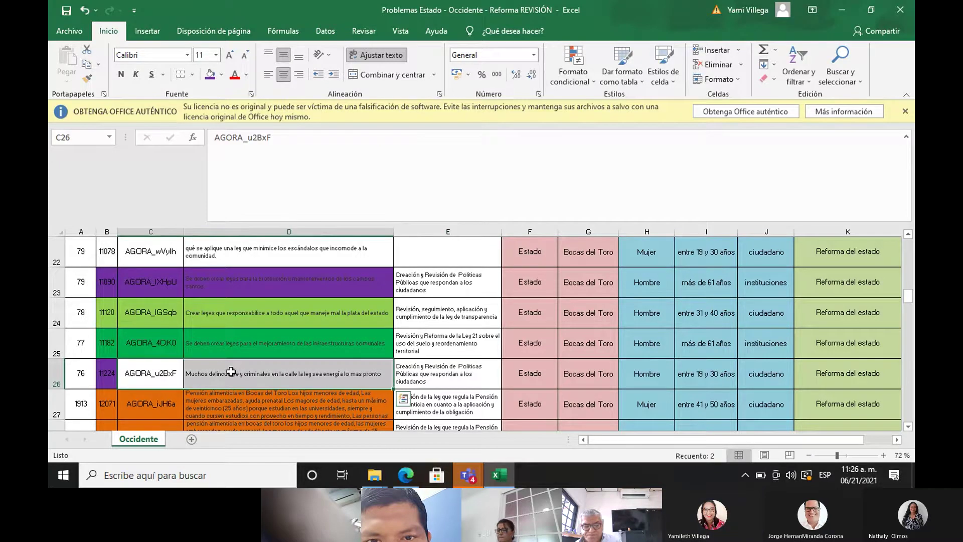
left_click(209, 76)
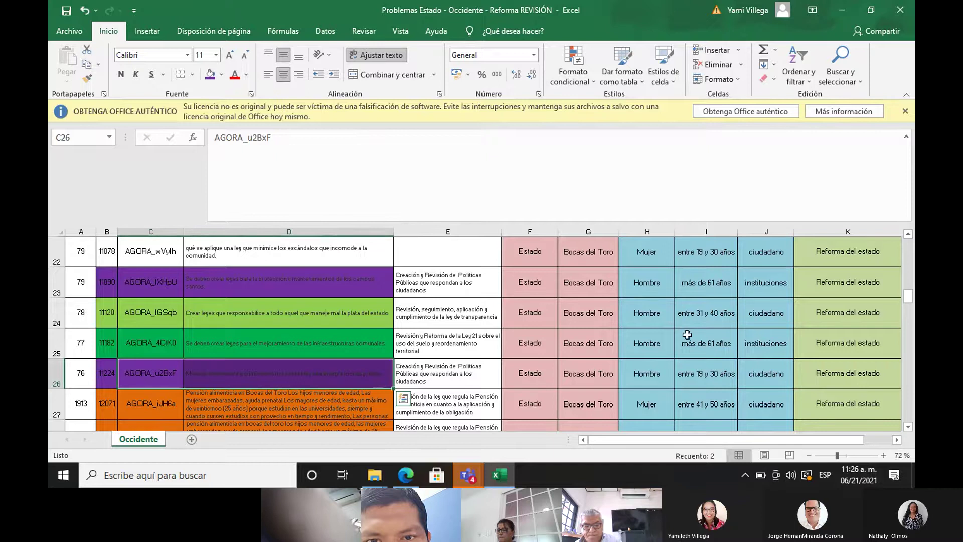
left_click(474, 372)
right_click(475, 372)
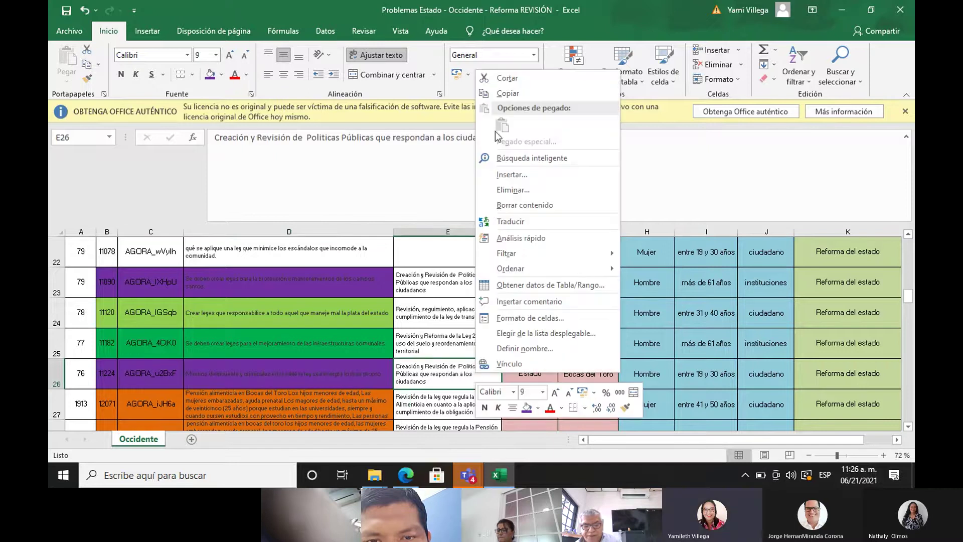
left_click(503, 98)
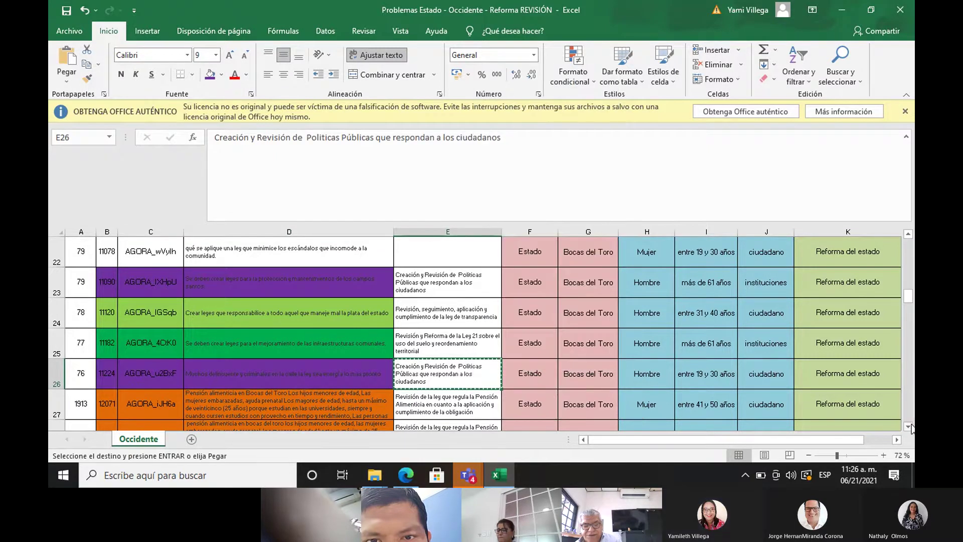
Find all cells containing record number 2264 in the sheet and select that record's description cell
scroll(913, 427, "down", 4)
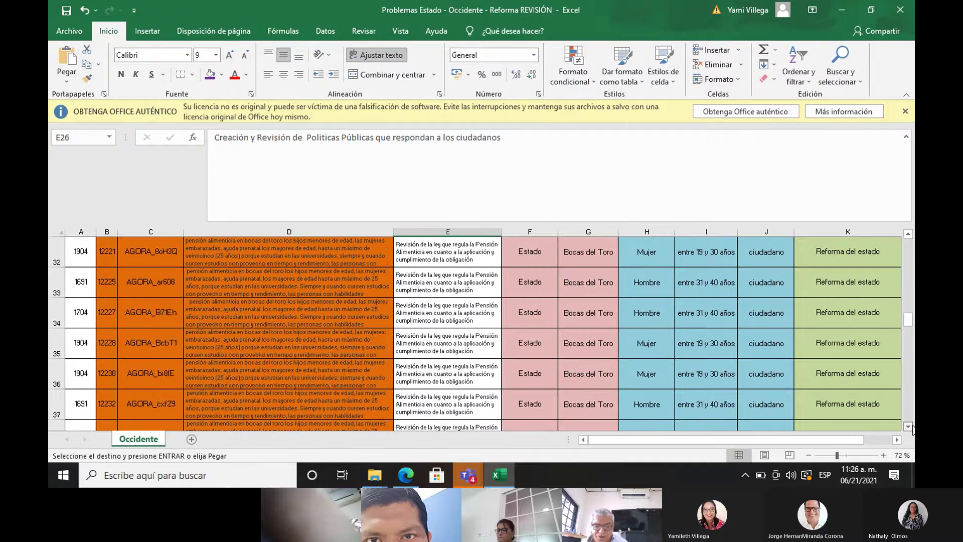
scroll(913, 429, "down", 3)
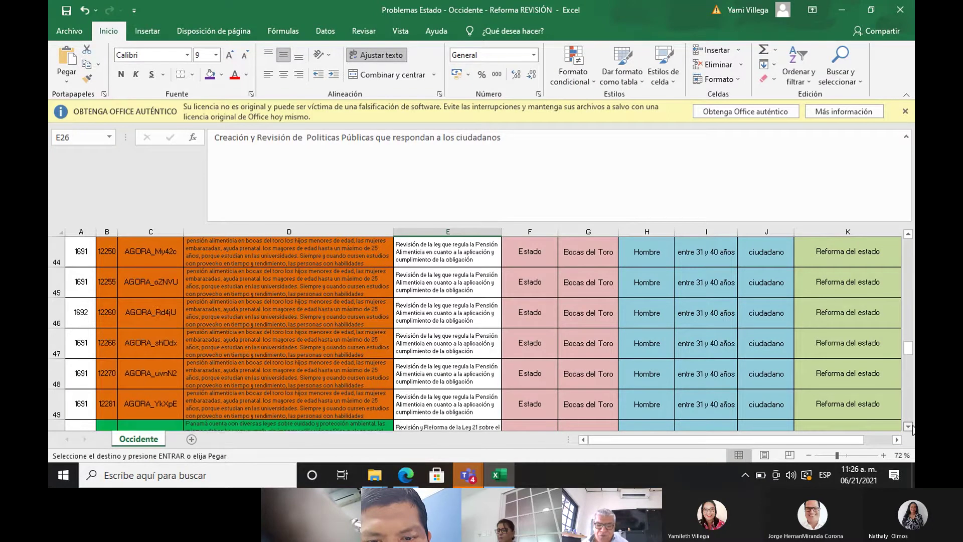
scroll(913, 429, "down", 5)
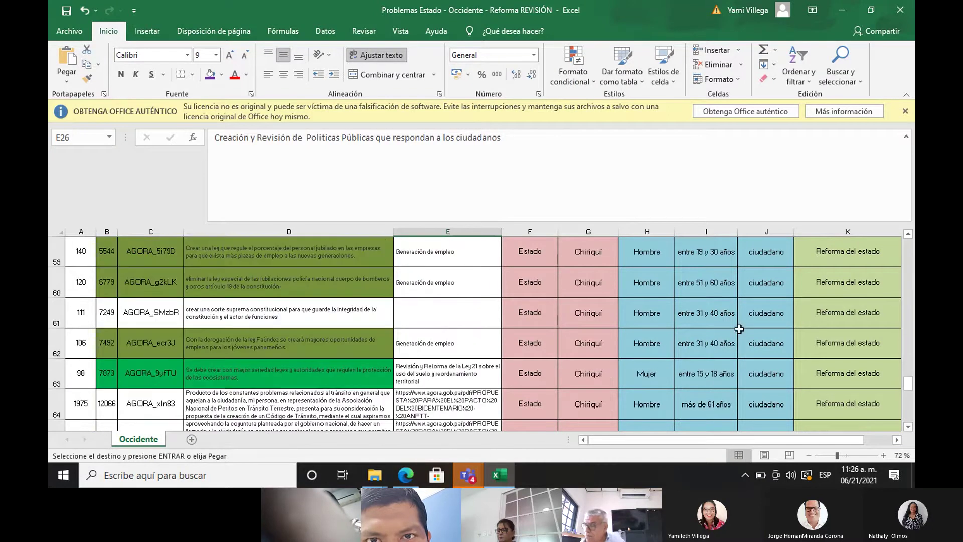
left_click(839, 78)
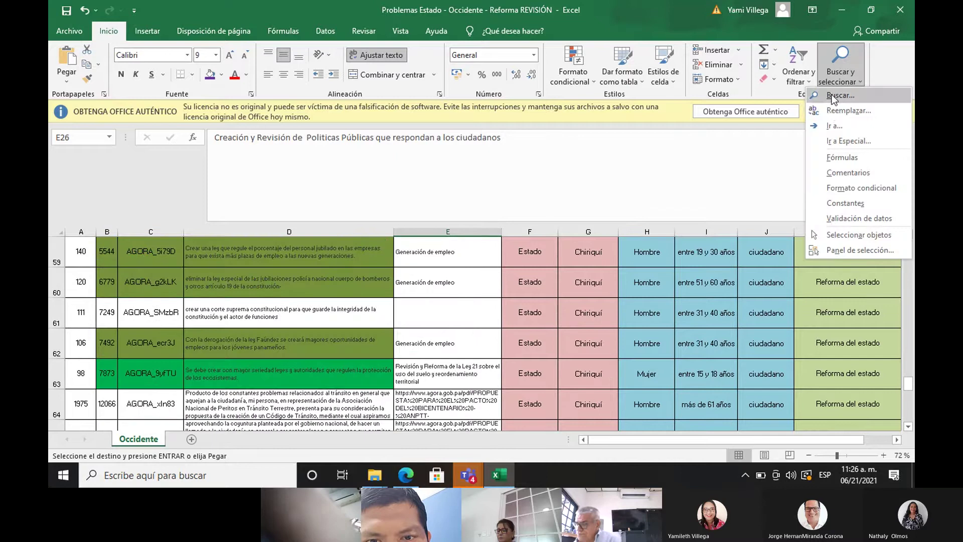
left_click(833, 96)
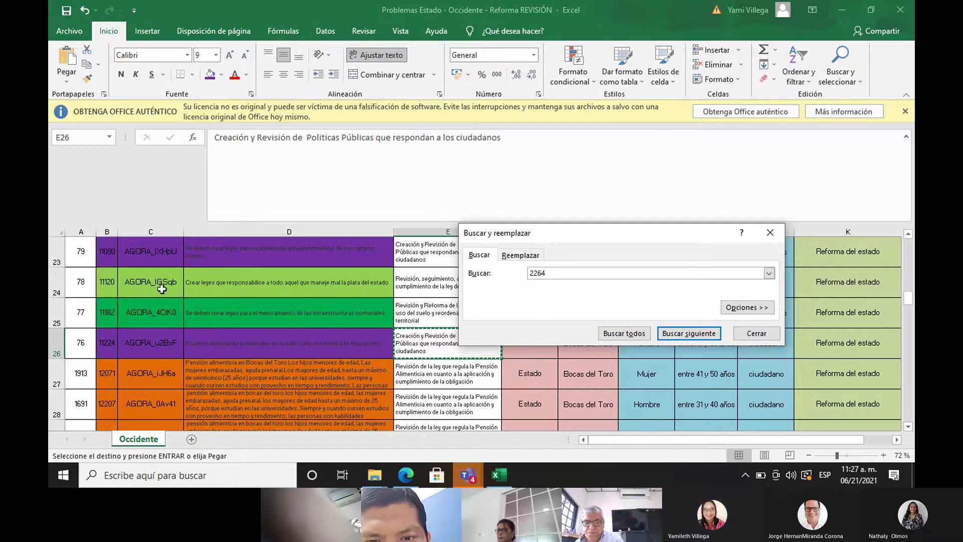
left_click(106, 311)
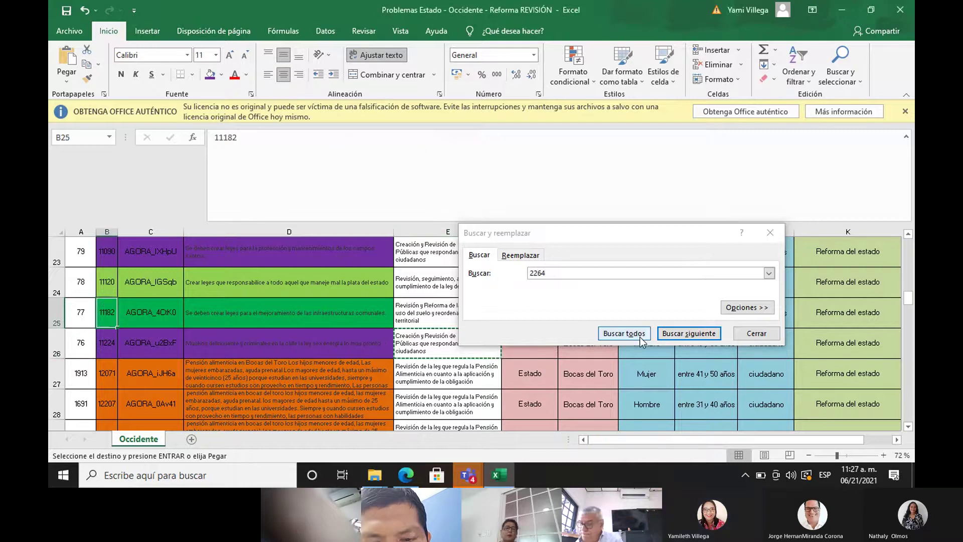
left_click(624, 333)
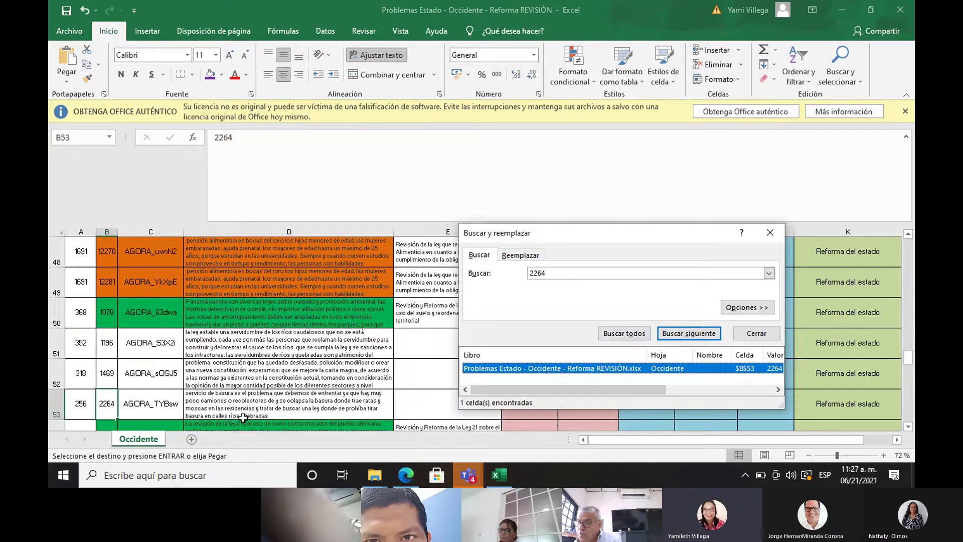
left_click(200, 408)
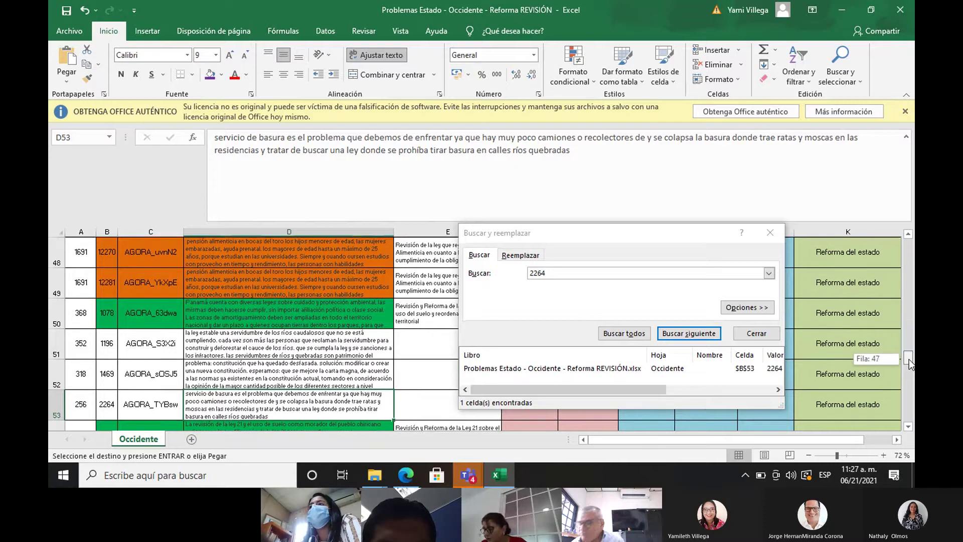
Unmute the microphone in the Teams meeting, and minimise the Teams windows to return to the Excel sheet
left_click_drag(909, 359, 910, 334)
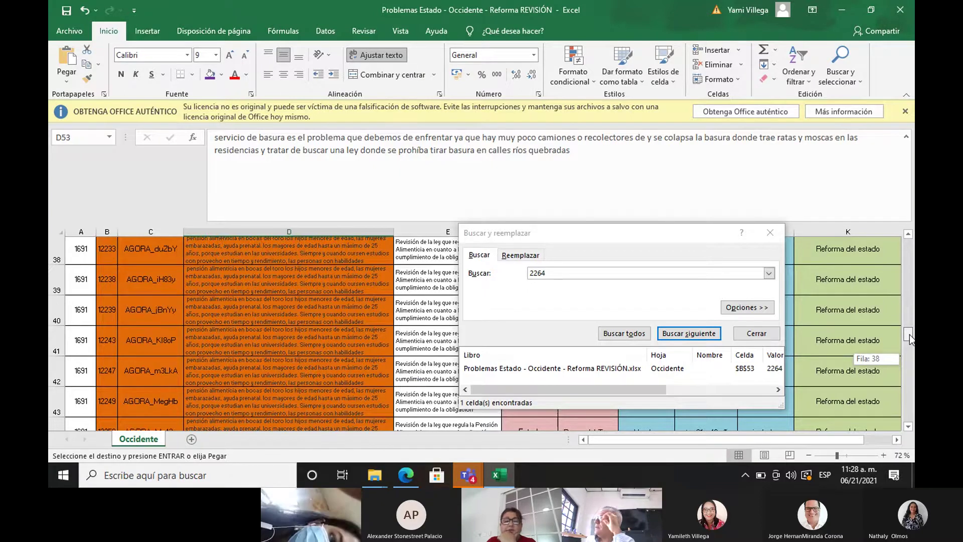
left_click_drag(911, 334, 910, 386)
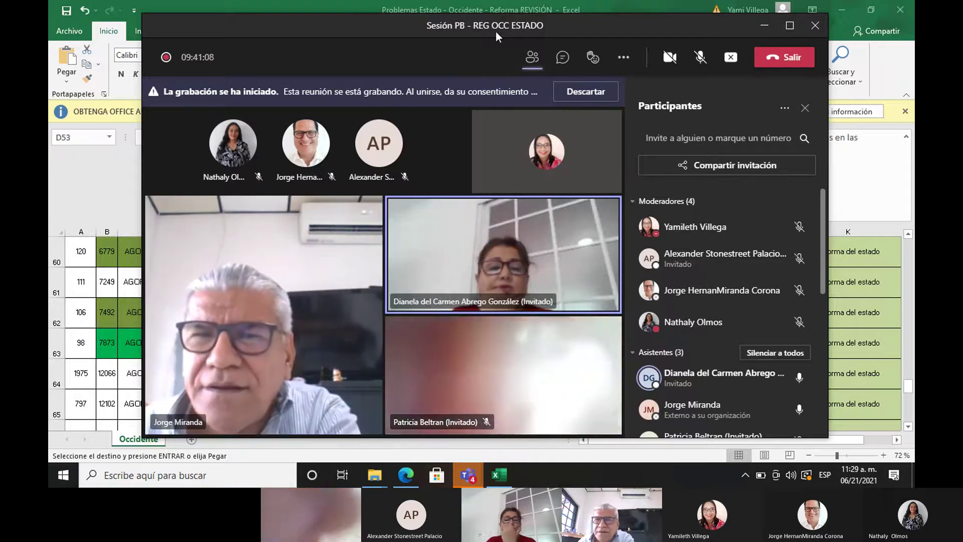
left_click(699, 59)
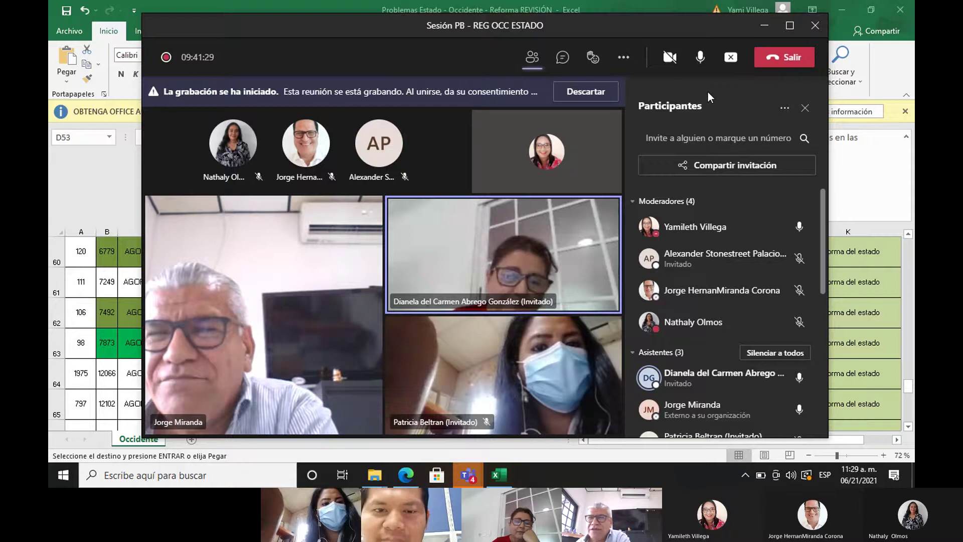
left_click(760, 28)
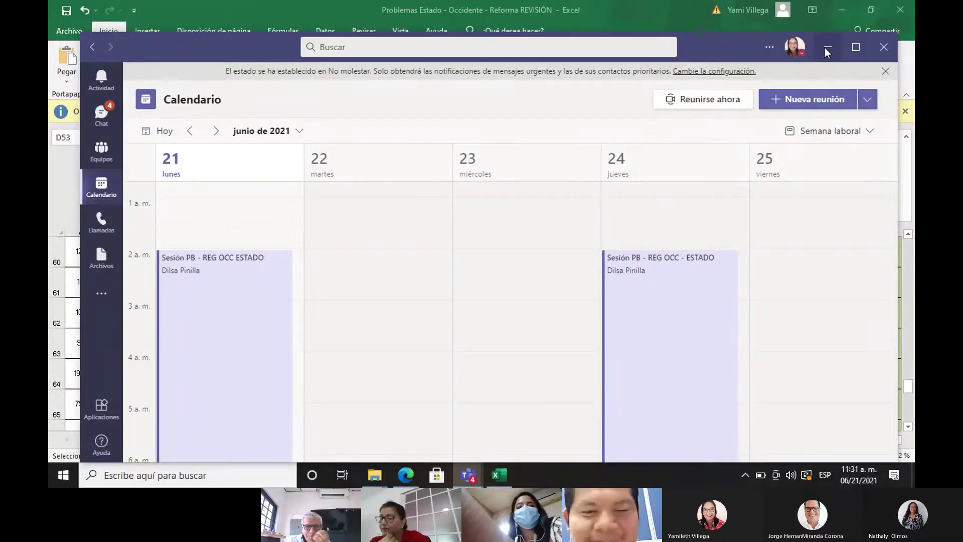
left_click(825, 47)
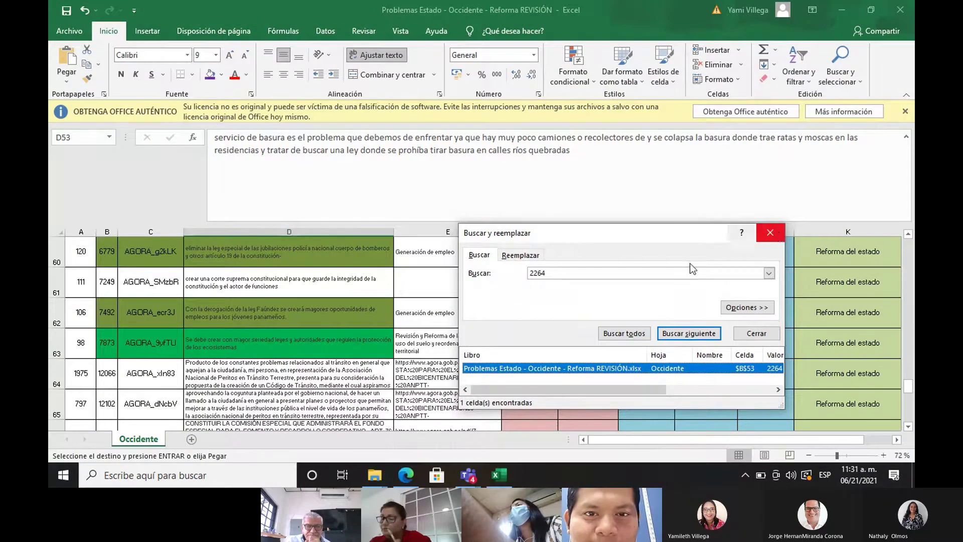
Find all matches for 2264 again to return to that record, and close the search dialog
left_click(107, 281)
left_click(625, 333)
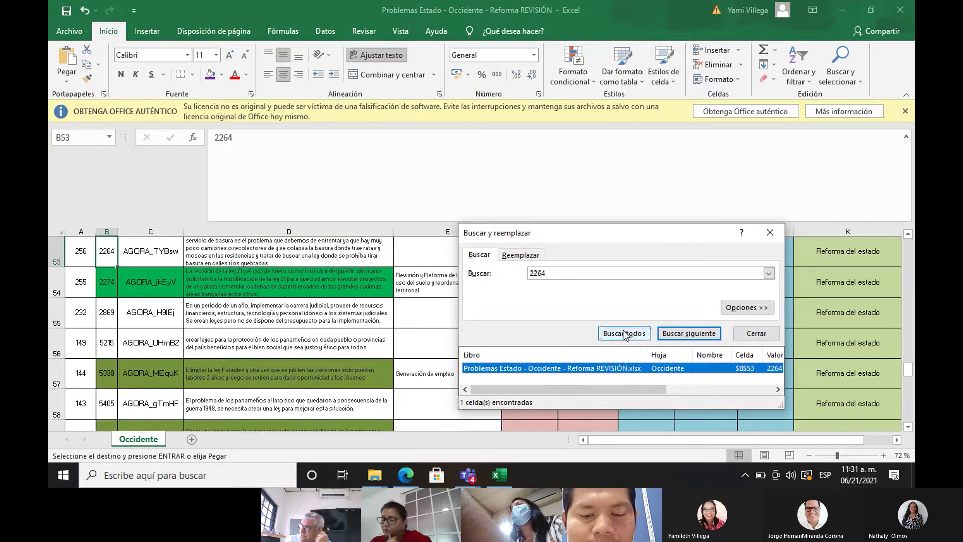
left_click(770, 232)
Copy the category text of E54 into the empty cell E53 of record 2264
left_click(446, 281)
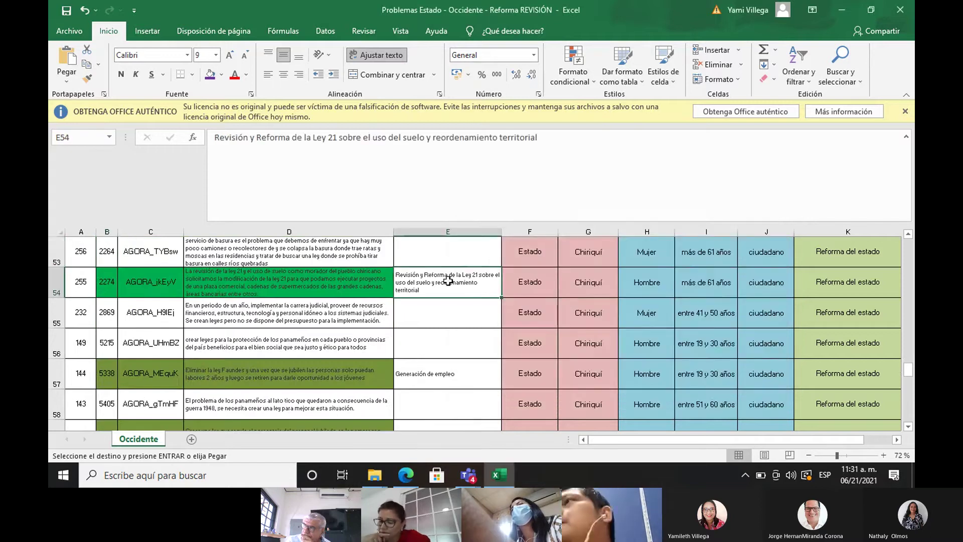
right_click(449, 281)
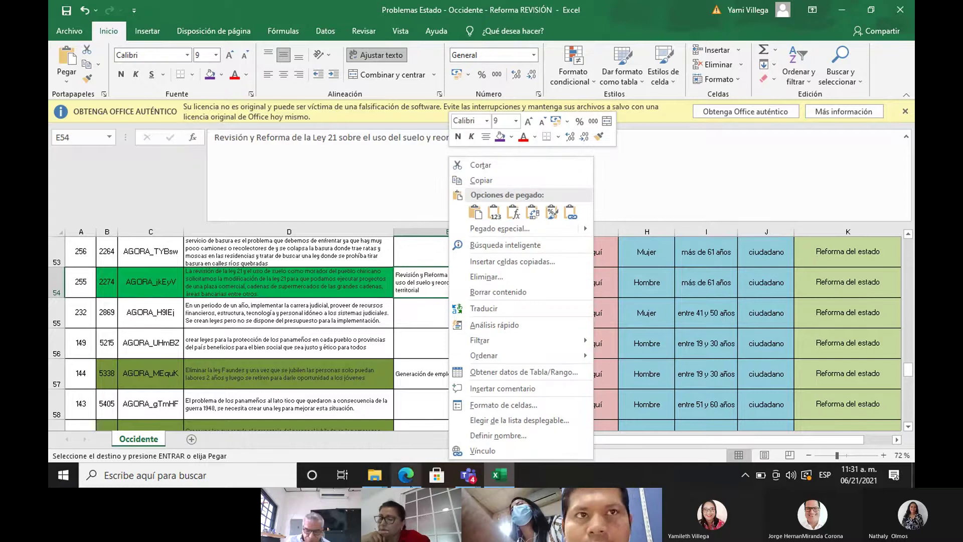
mouse_move(488, 485)
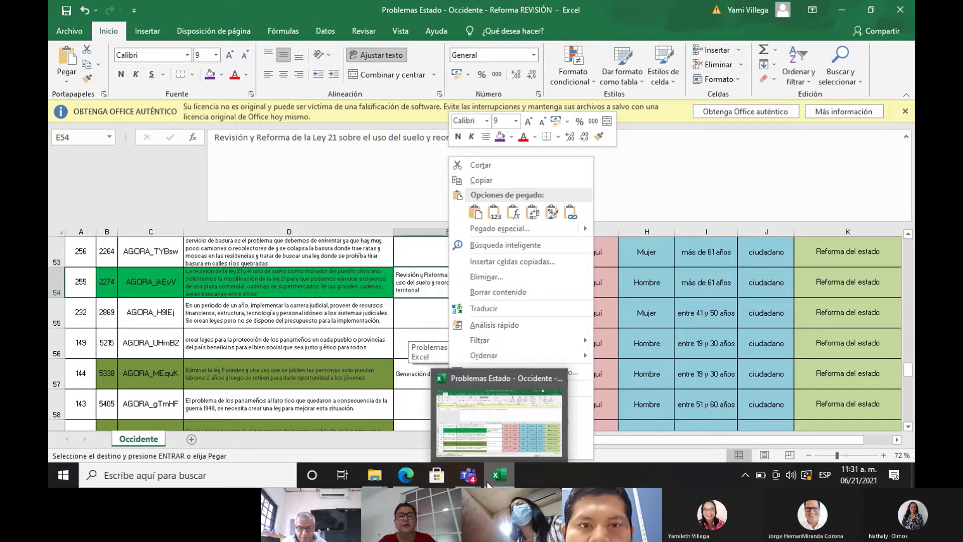
left_click(483, 434)
mouse_move(468, 475)
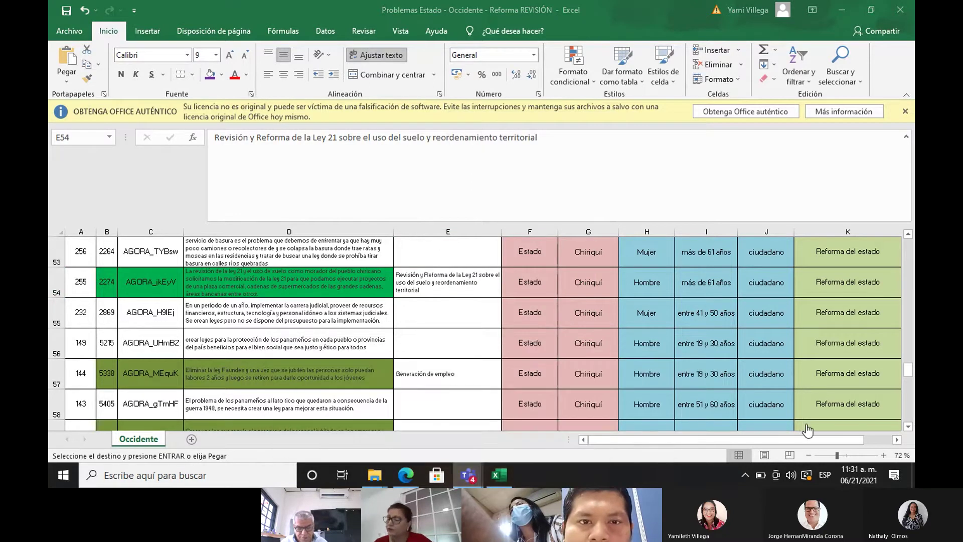
left_click(424, 273)
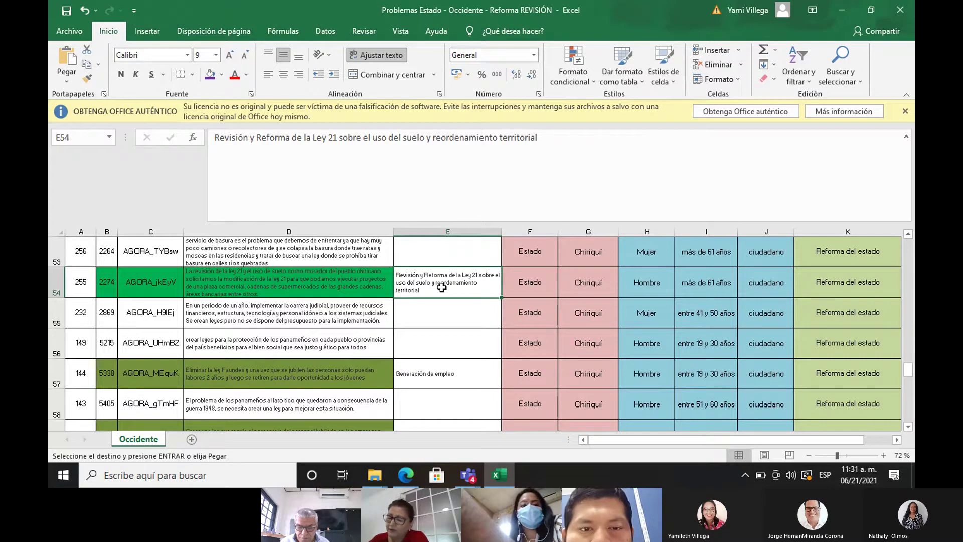
right_click(442, 287)
left_click(487, 180)
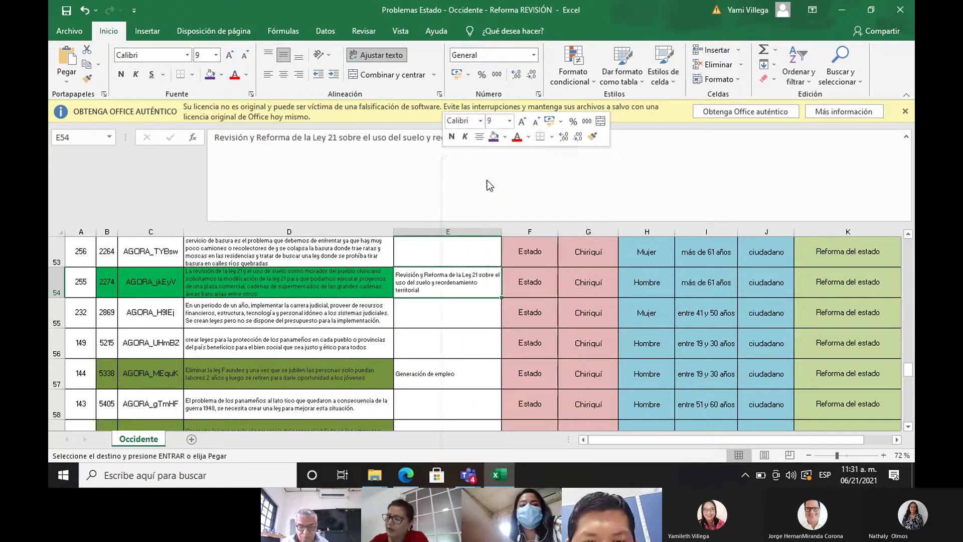
left_click(460, 258)
key("Return")
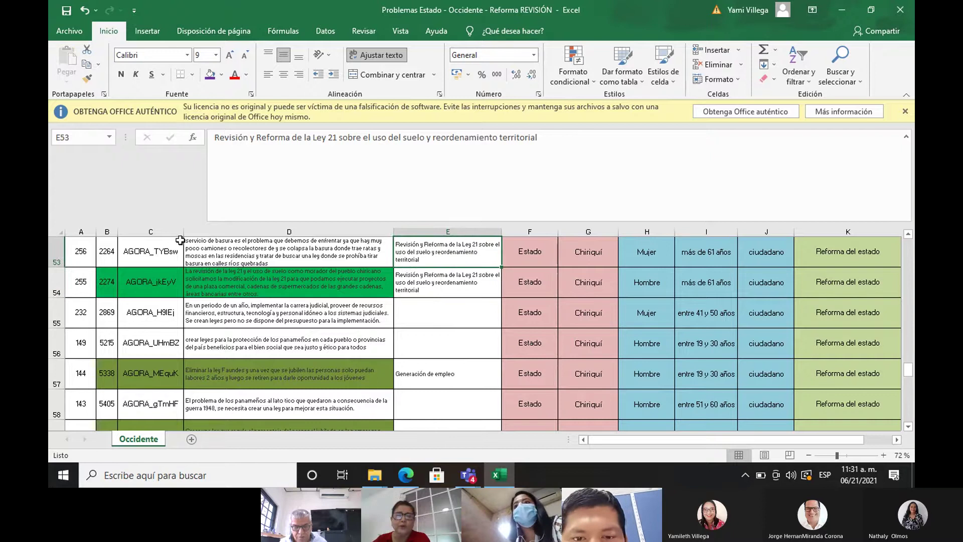
Clear the category text from cell E53
left_click_drag(107, 251, 301, 248)
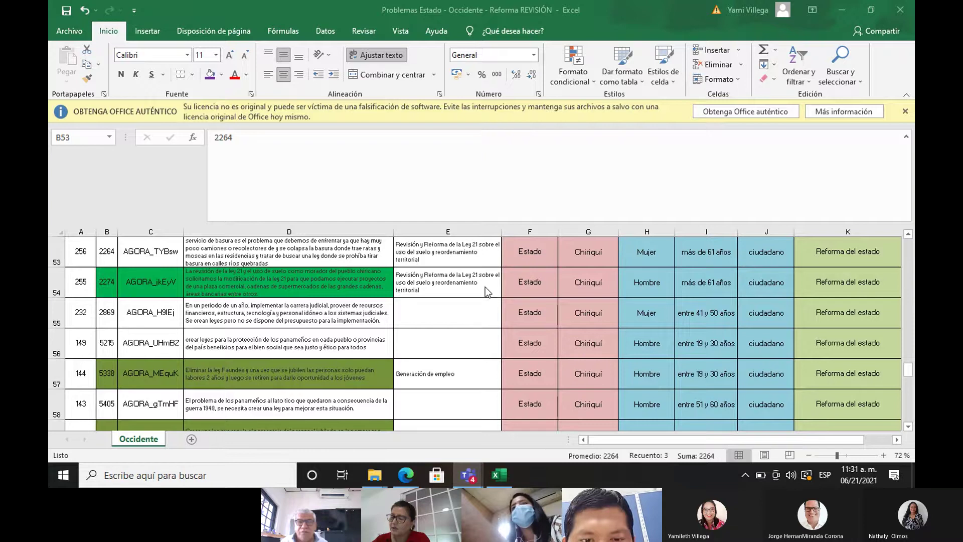
left_click(485, 255)
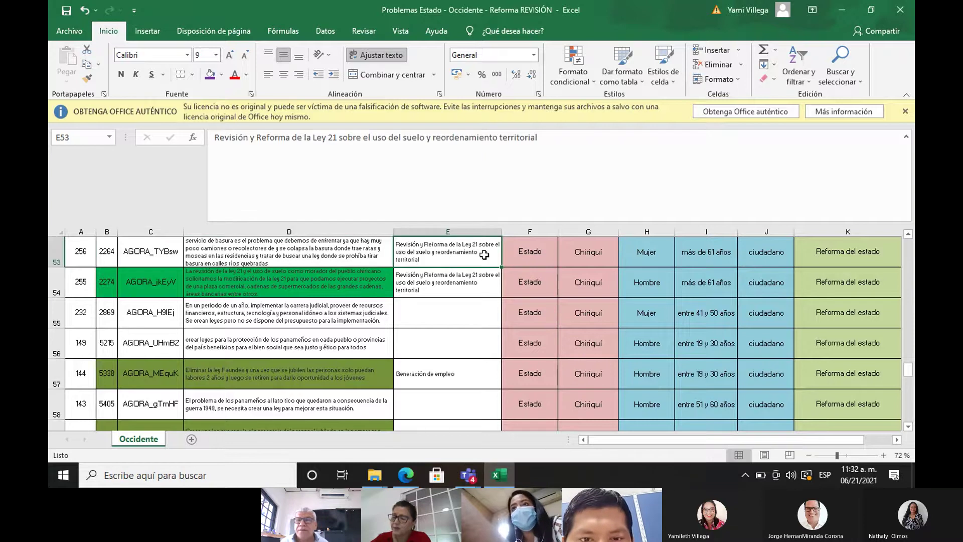
key("BackSpace")
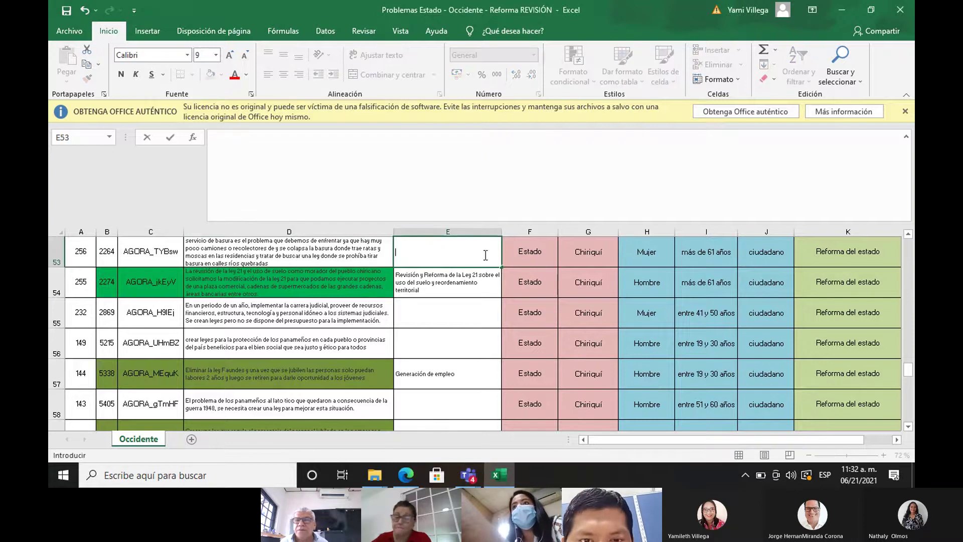
left_click(466, 340)
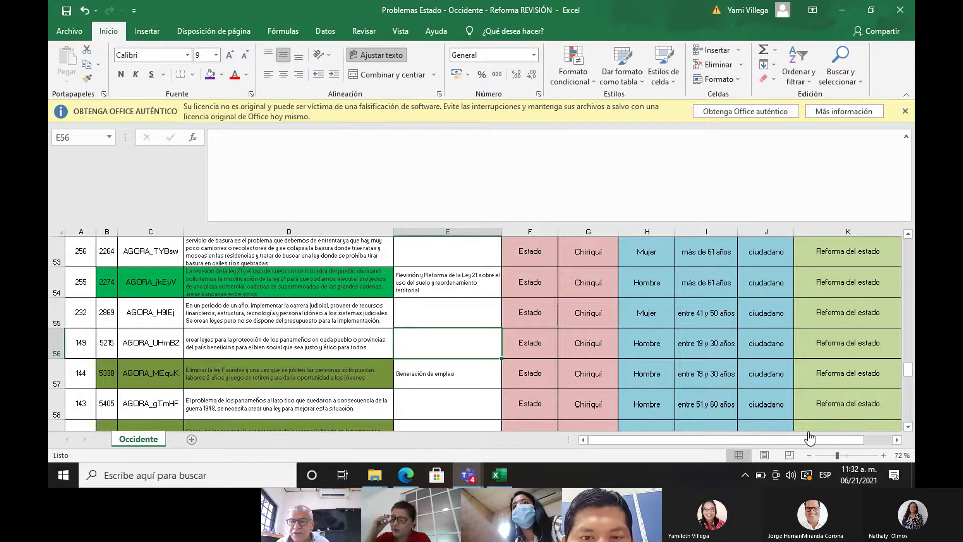
Copy "Creación y Revisión de Politicas Públicas que respondan a los ciudadanos" from E26 into cell E53 of record 2264
left_click(910, 369)
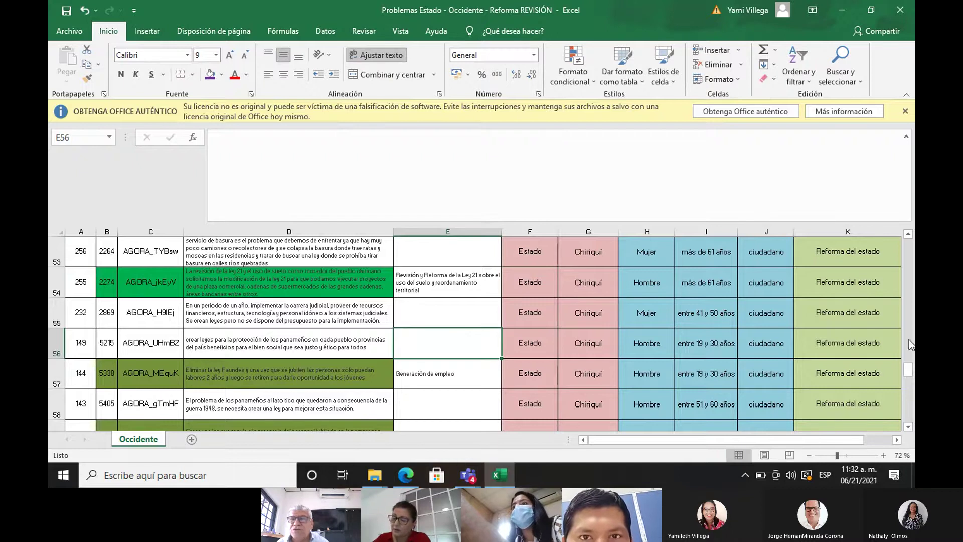
left_click_drag(910, 374, 909, 315)
left_click_drag(909, 311, 908, 299)
left_click(426, 349)
right_click(425, 350)
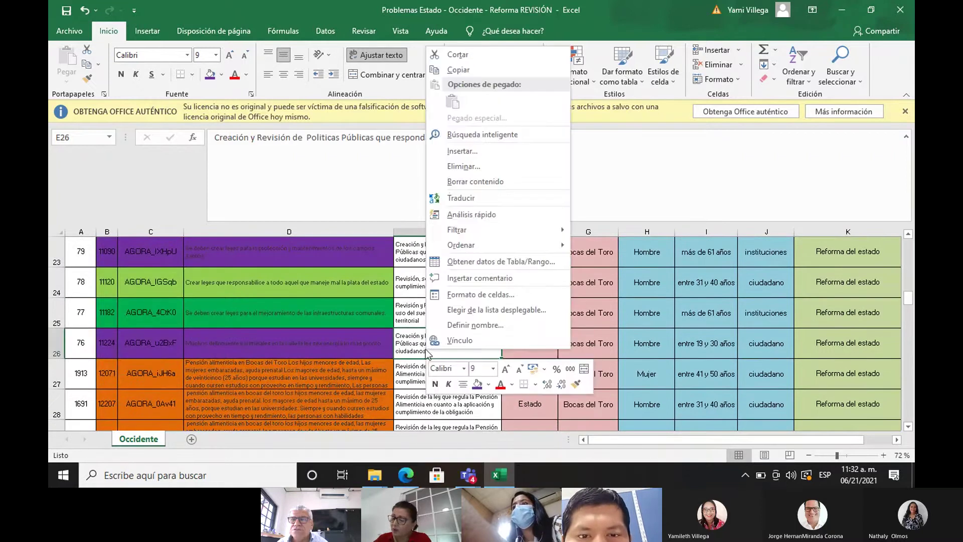
left_click(464, 71)
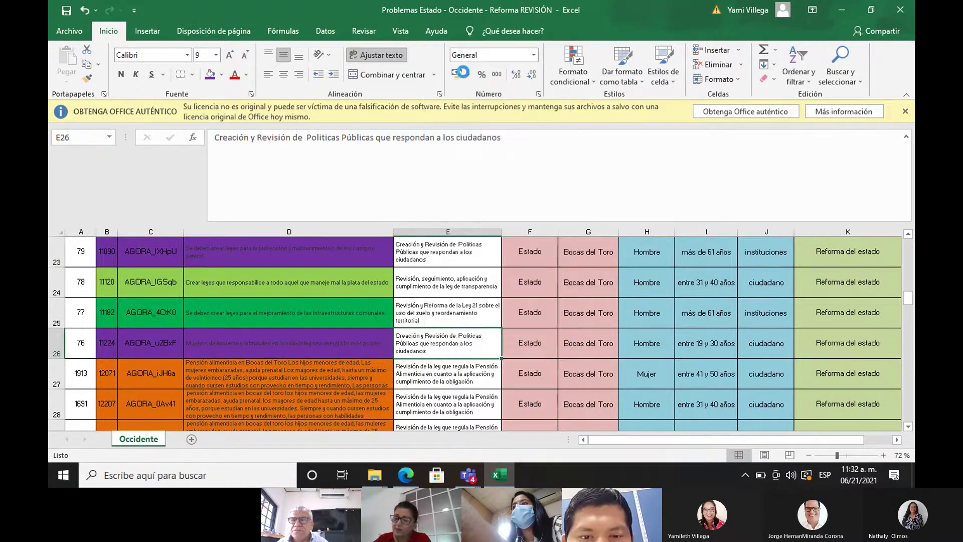
left_click_drag(910, 300, 913, 360)
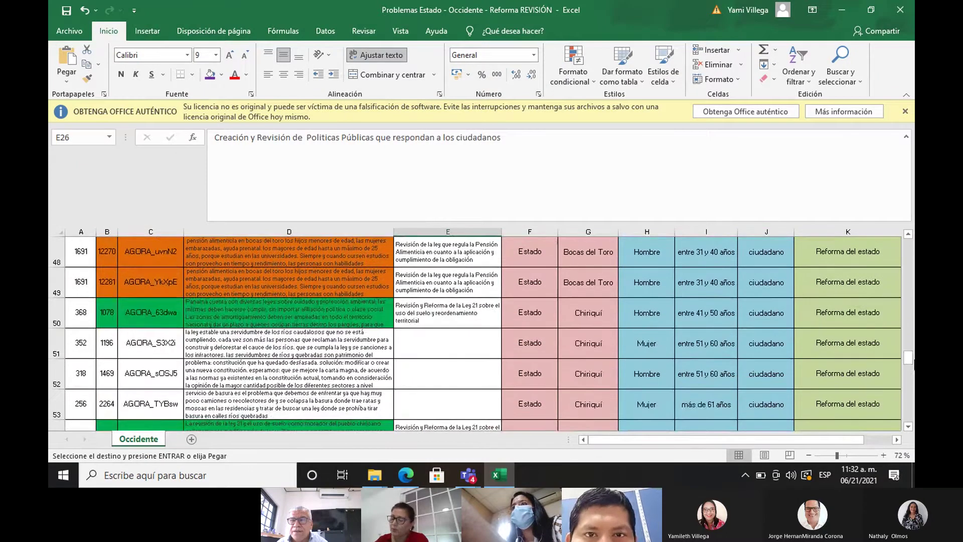
left_click(472, 406)
key("Return")
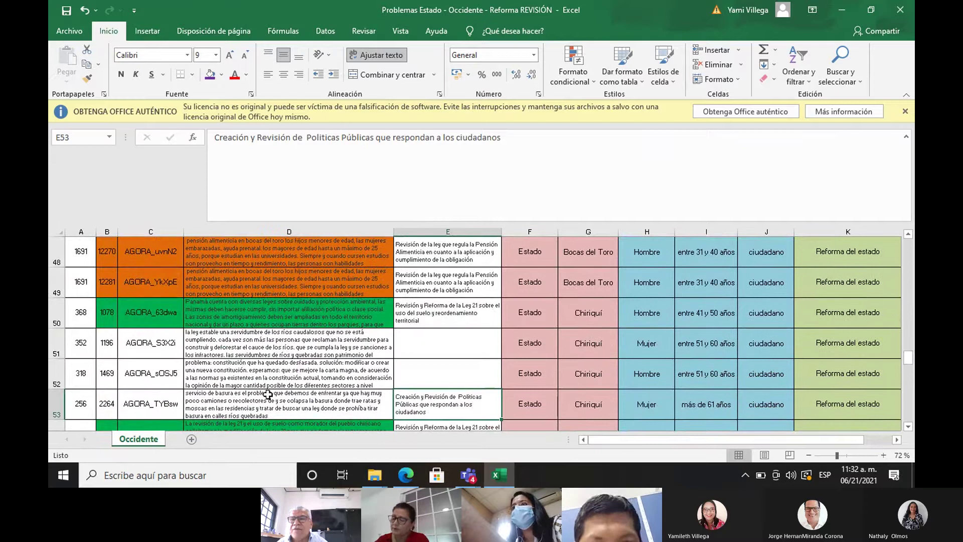
Fill cells B53:D53 of record 2264 with purple to match its category
left_click_drag(109, 398, 244, 405)
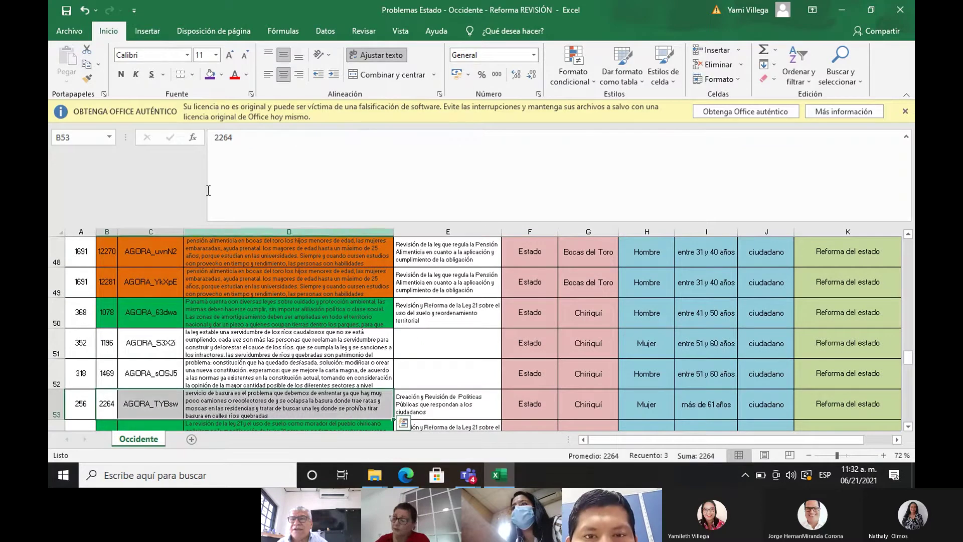
left_click(211, 77)
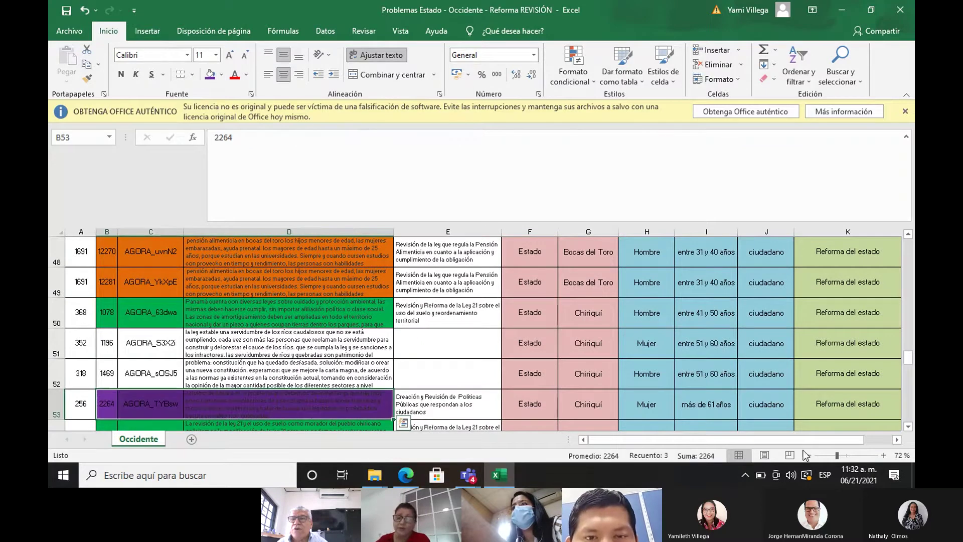
left_click(460, 365)
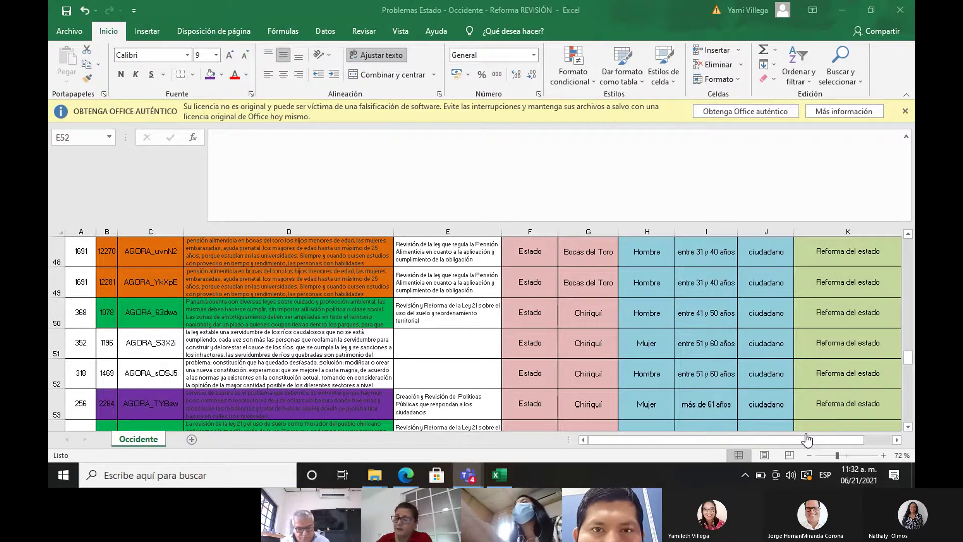
Try to find all matches for 1018 in the sheet
left_click(848, 76)
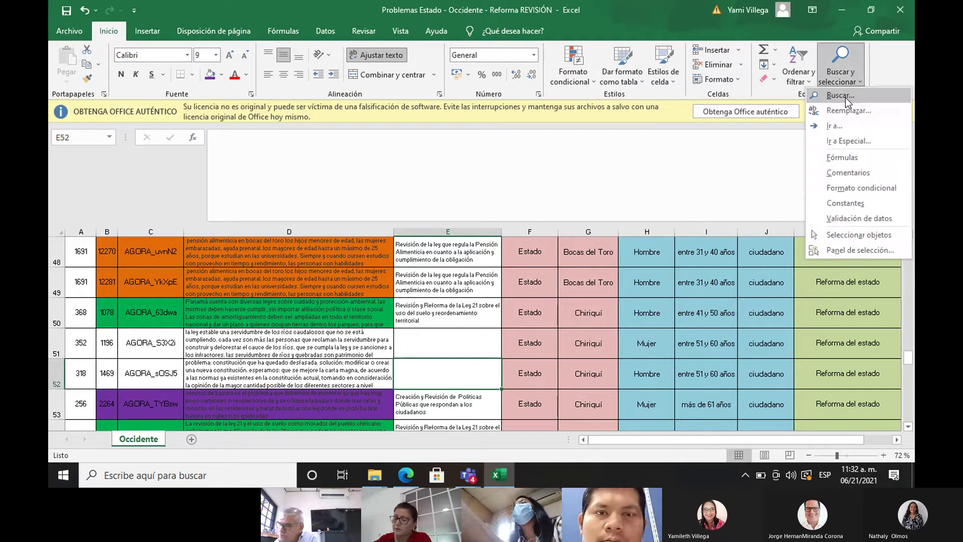
left_click(844, 96)
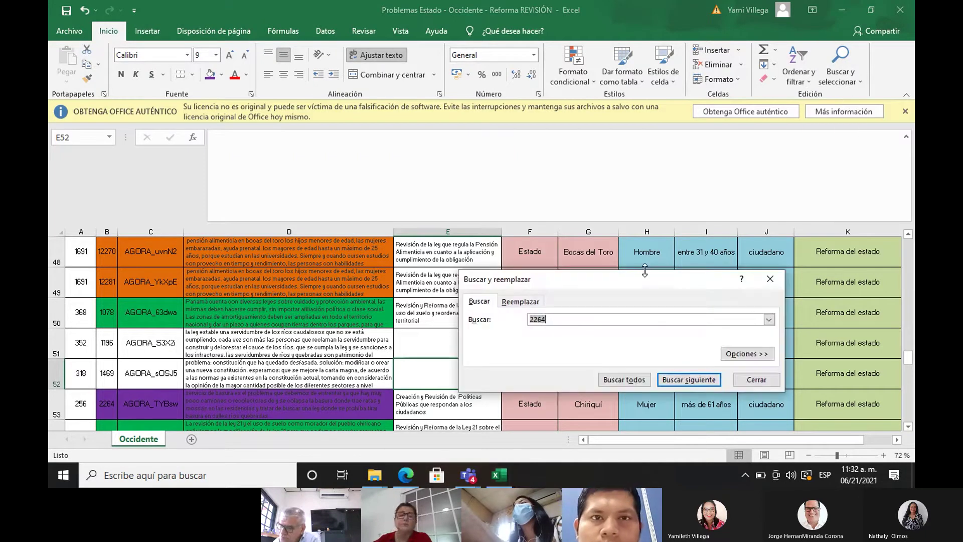
key("BackSpace")
type("1018")
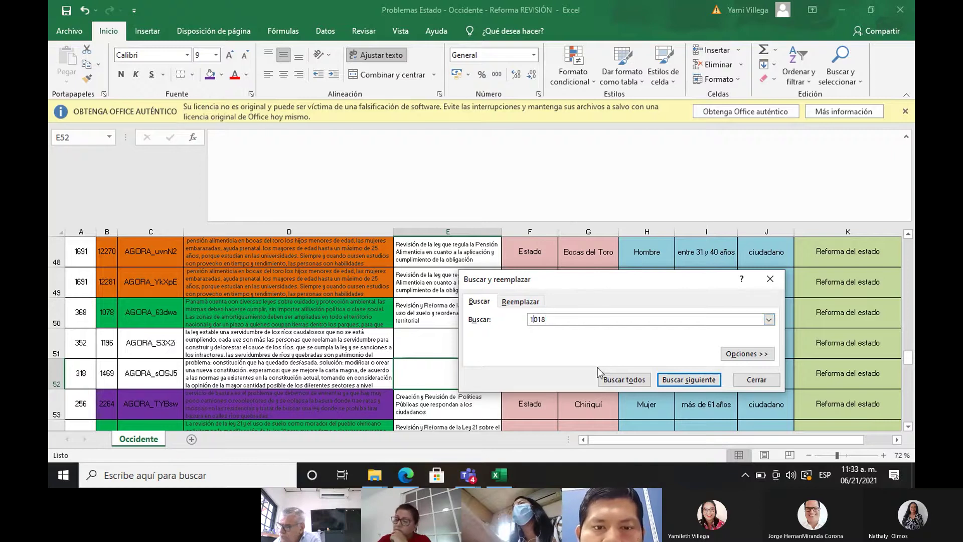
left_click(617, 381)
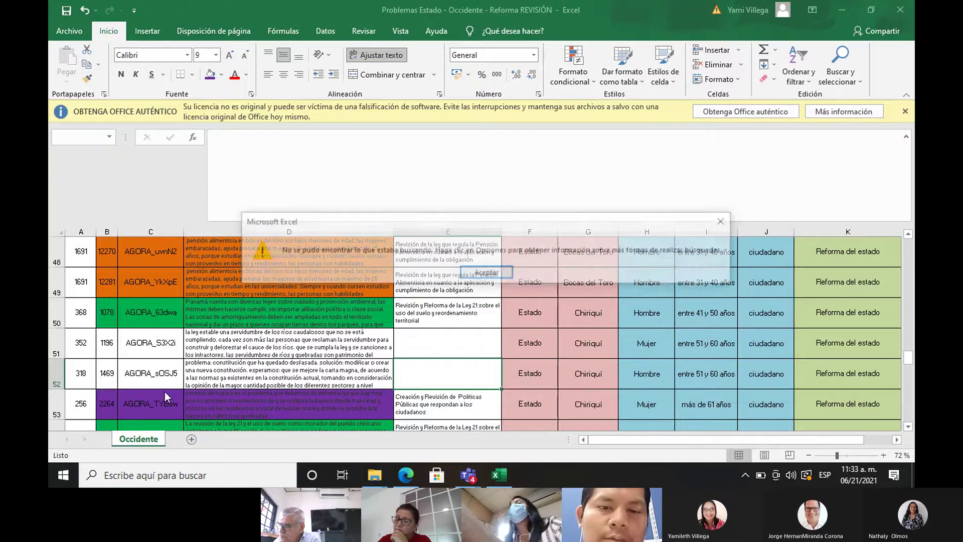
left_click(468, 272)
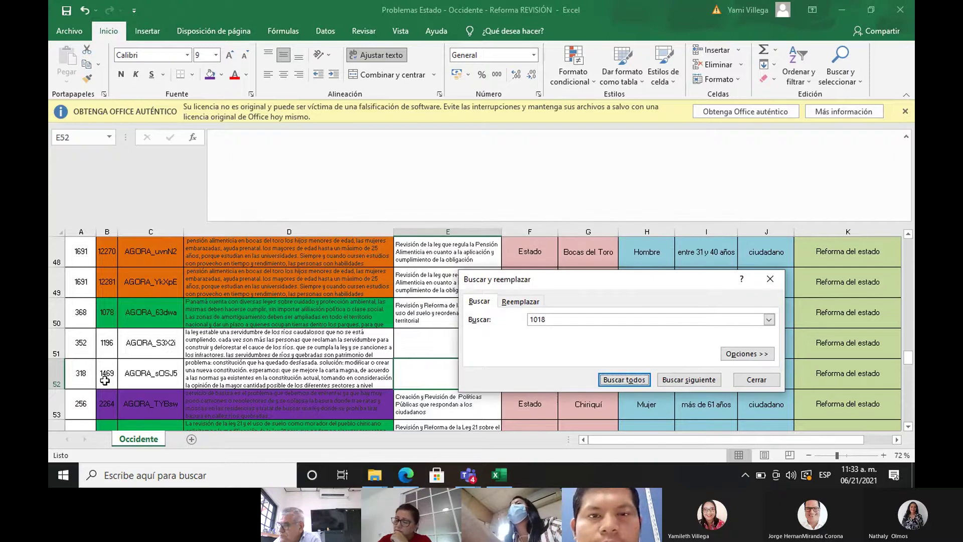
left_click(634, 382)
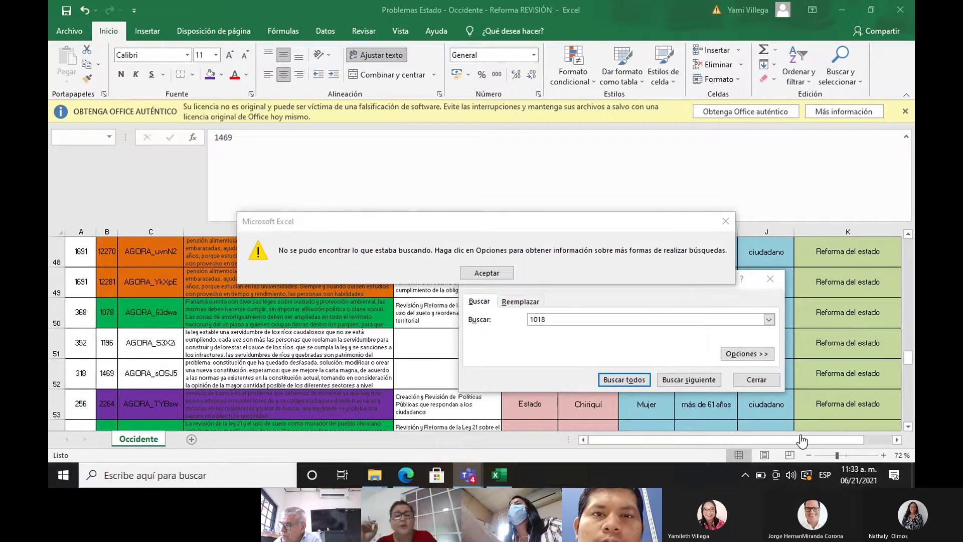
left_click(726, 222)
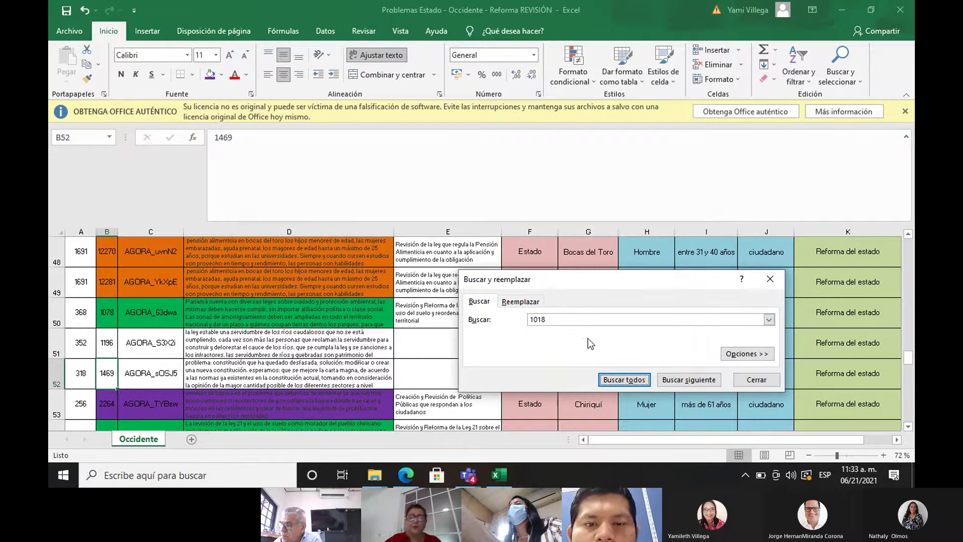
Find all matches for 11078 to reach that record, and close the search dialog
left_click(553, 319)
key("BackSpace")
key("BackSpace")
key("BackSpace")
type("1")
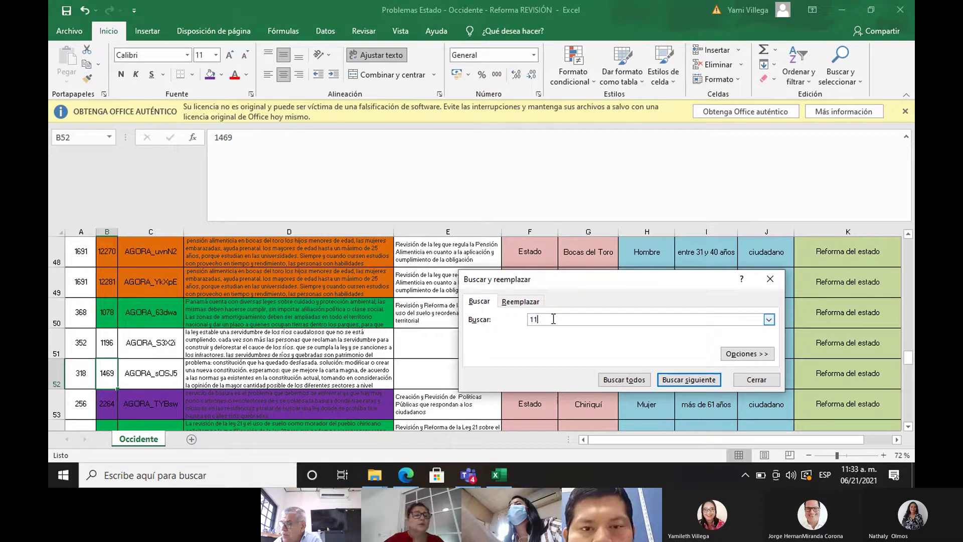
type("078")
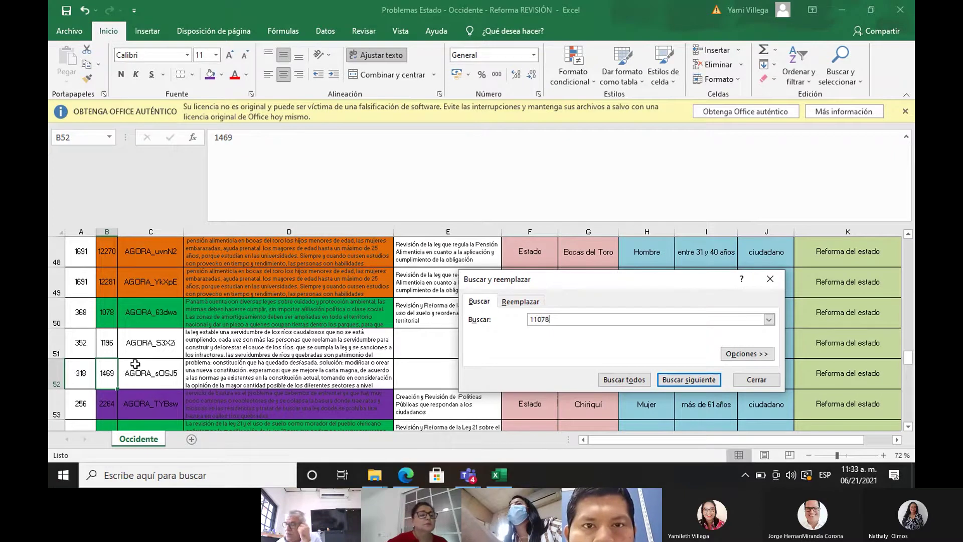
left_click(625, 380)
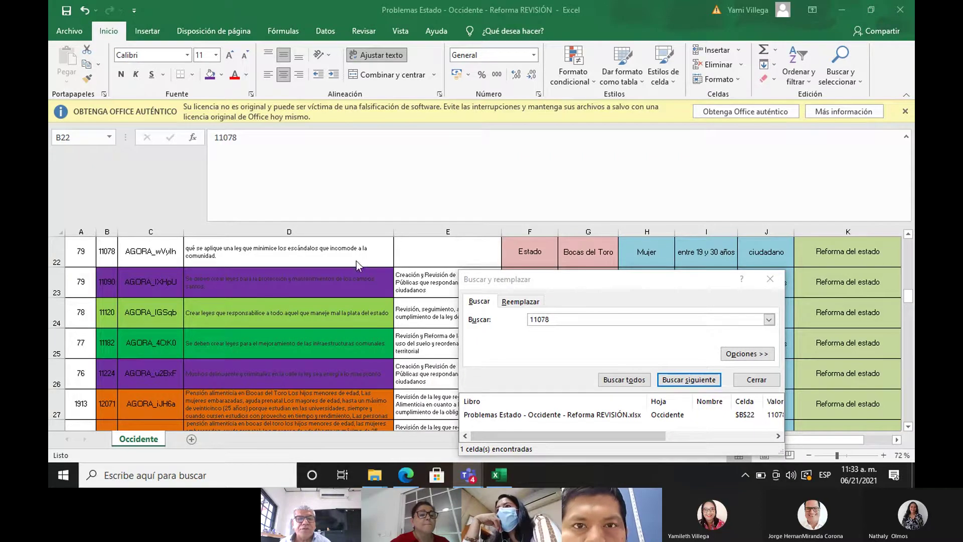
left_click(772, 280)
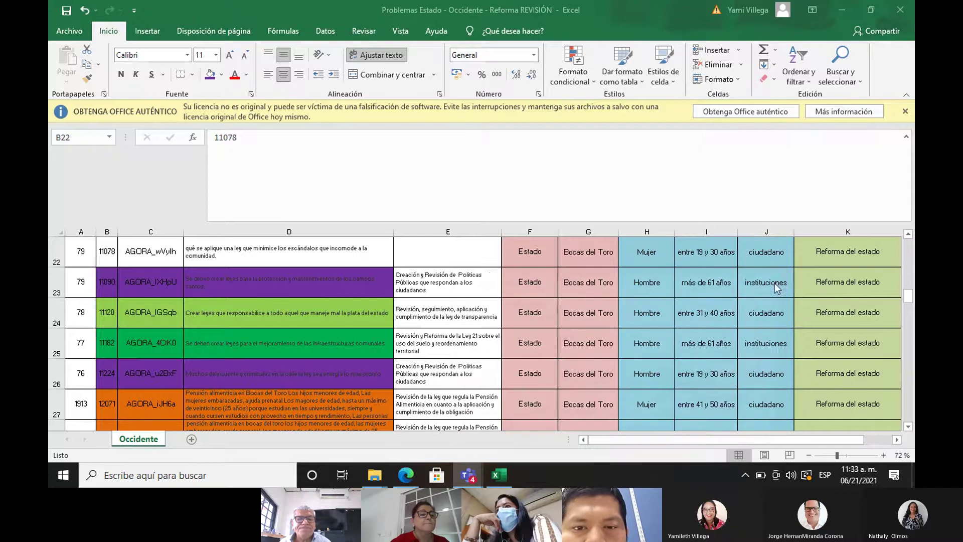
Copy "Creación y Revisión de Politicas Públicas que respondan a los ciudadanos" from E23 into E22 and fill B22:D22 with purple
right_click(444, 286)
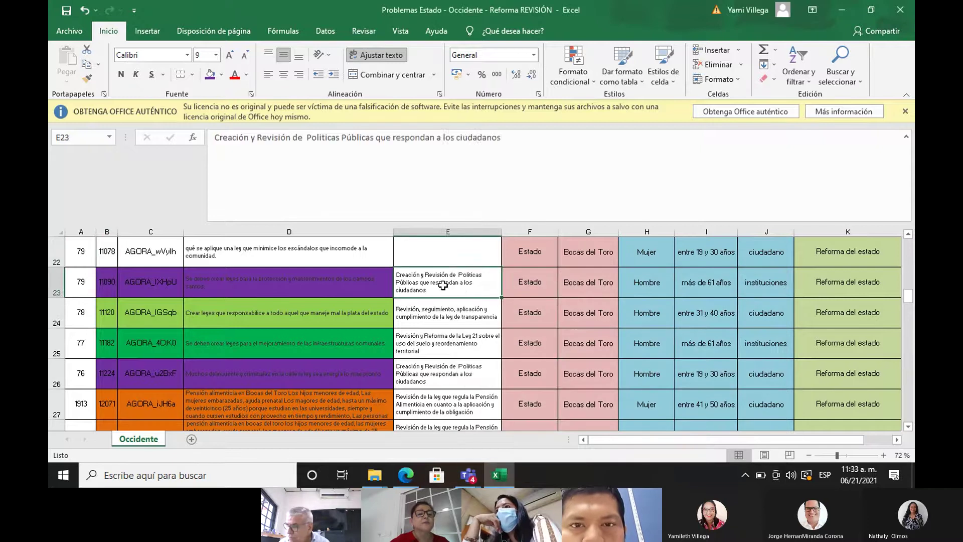
left_click(474, 181)
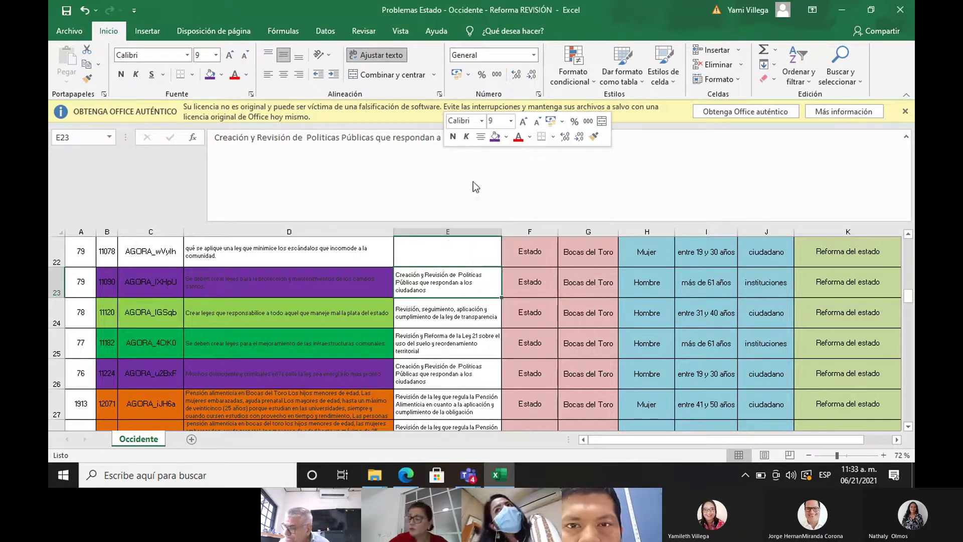
left_click(446, 247)
key("Return")
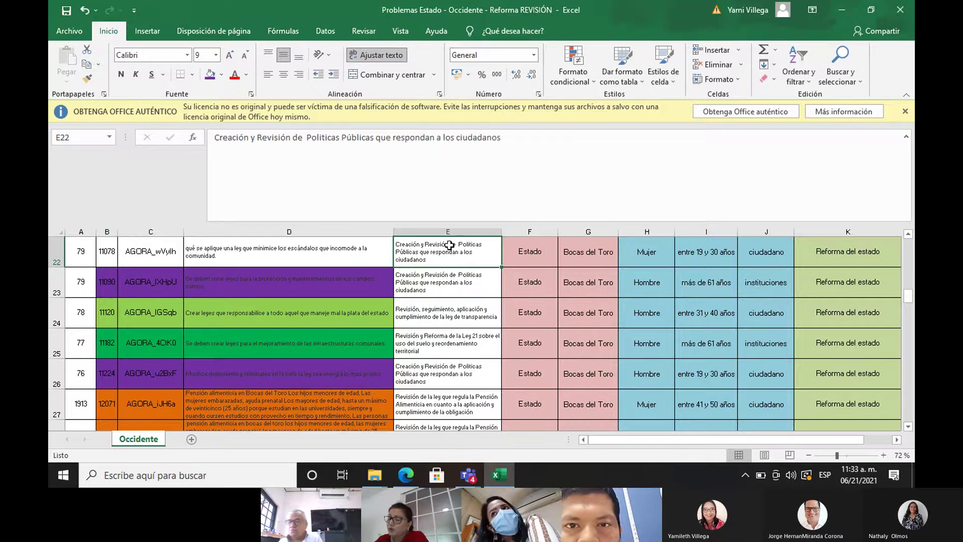
left_click_drag(107, 251, 226, 251)
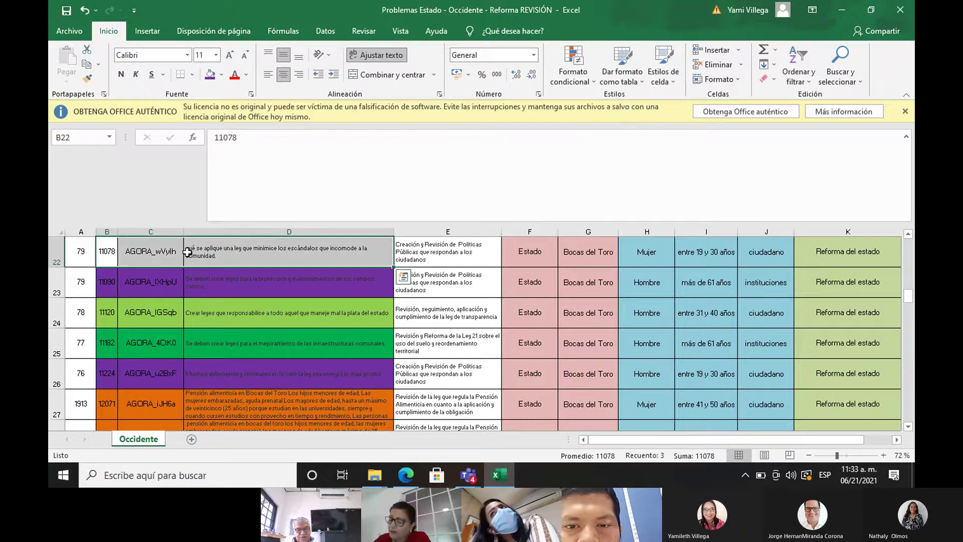
left_click(208, 74)
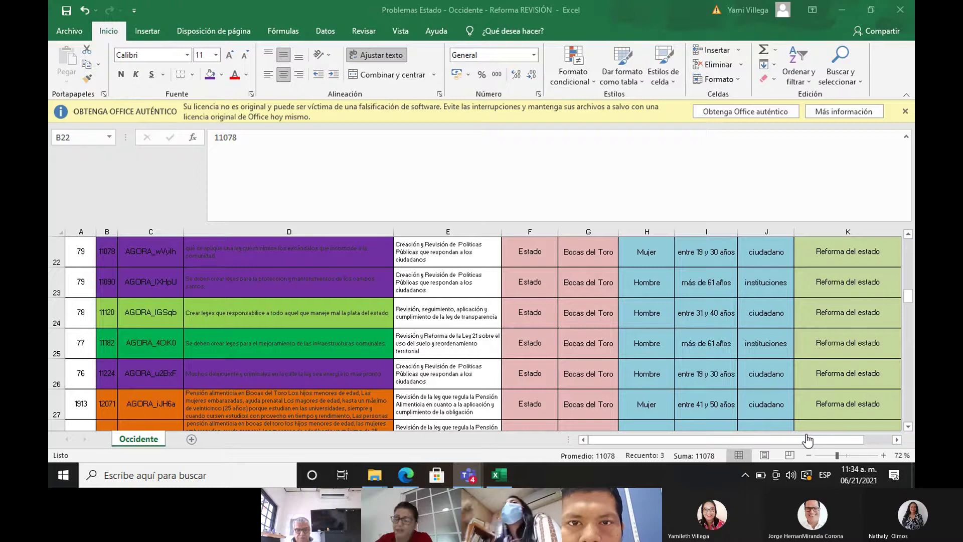
Find all matches for 5215 to reach that record, and close the search dialog
left_click(841, 61)
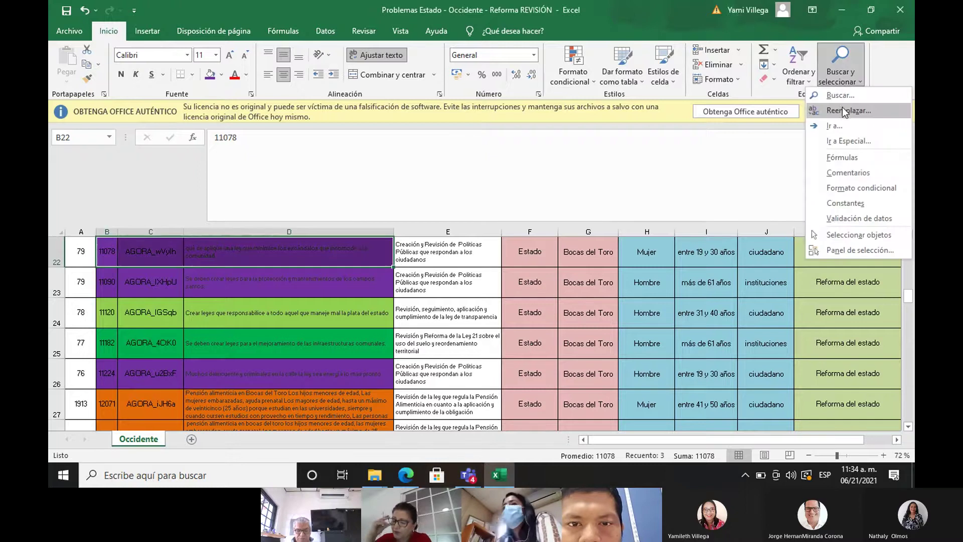
left_click(842, 96)
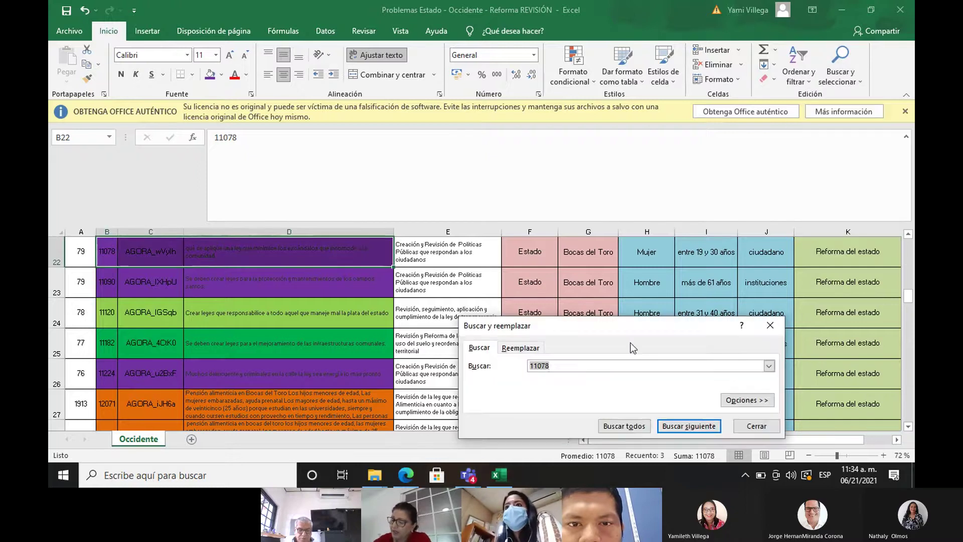
type("5215")
key("Return")
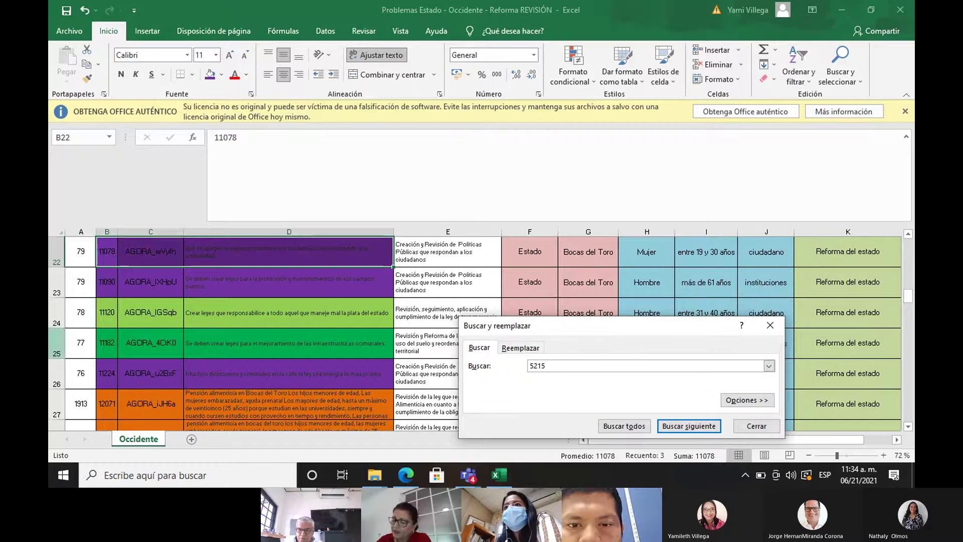
left_click(640, 430)
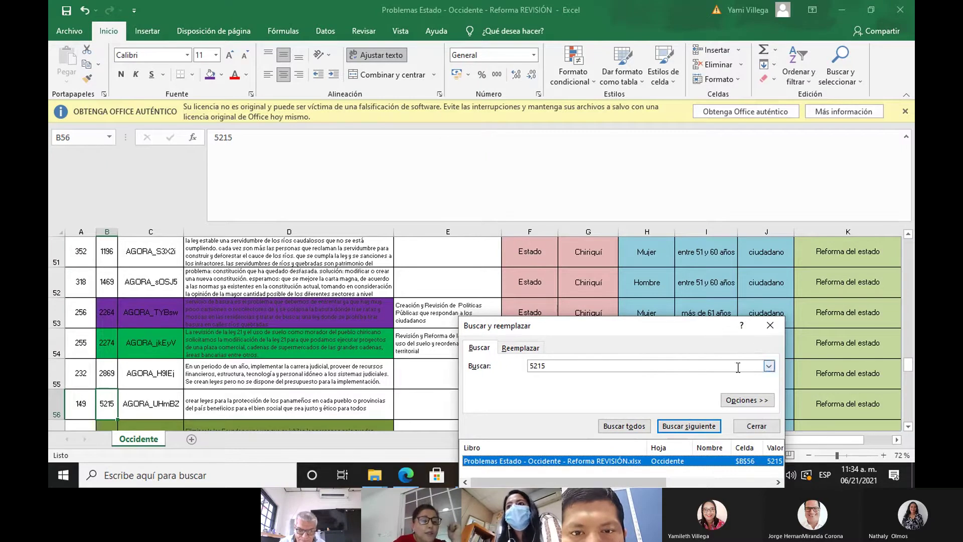
left_click(771, 329)
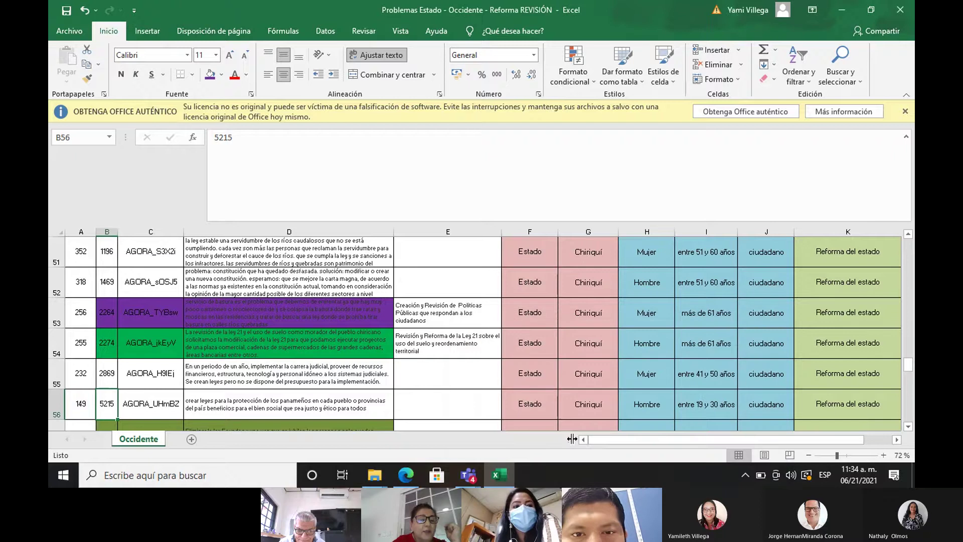
Copy "Creación y Revisión de Politicas Públicas que respondan a los ciudadanos" from E53 into E56 and fill B56:D56 with purple
left_click(469, 411)
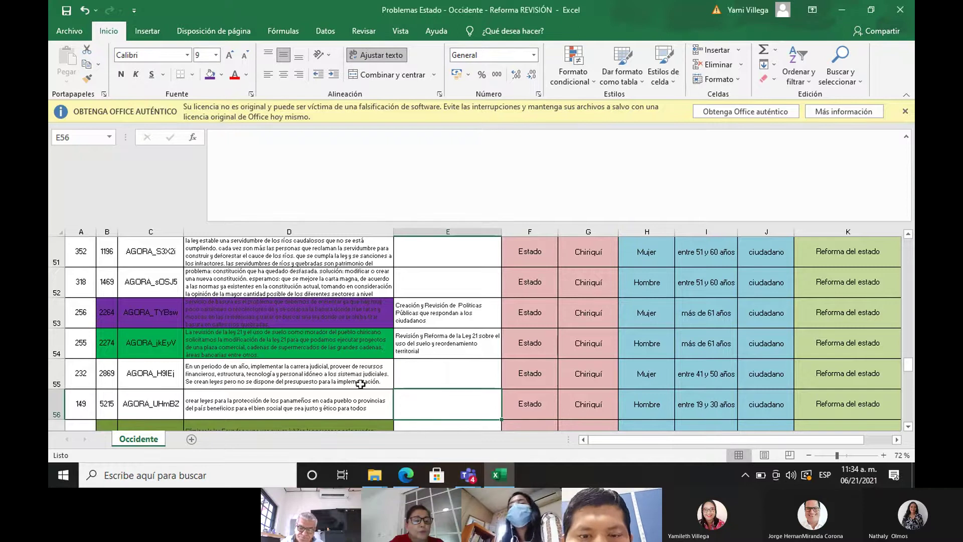
left_click(454, 319)
right_click(455, 321)
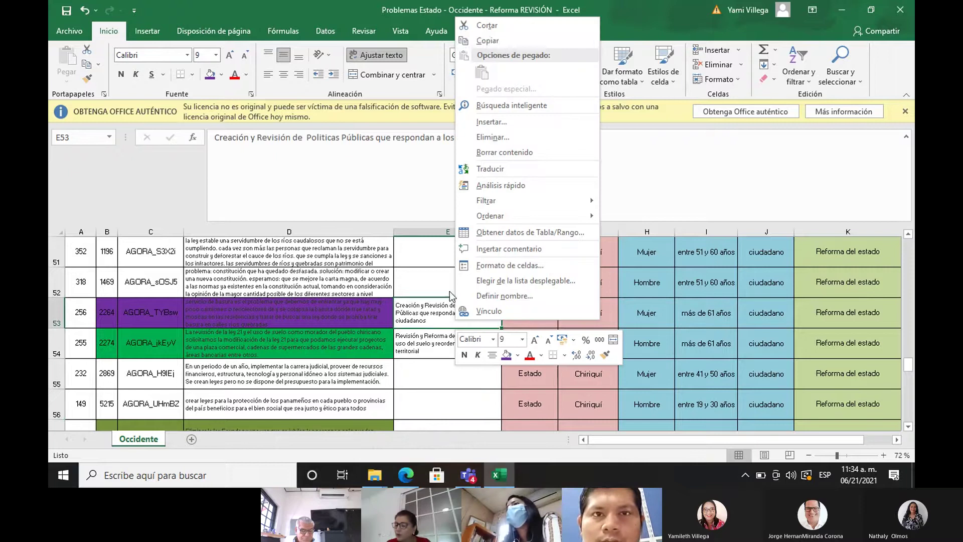
left_click(491, 44)
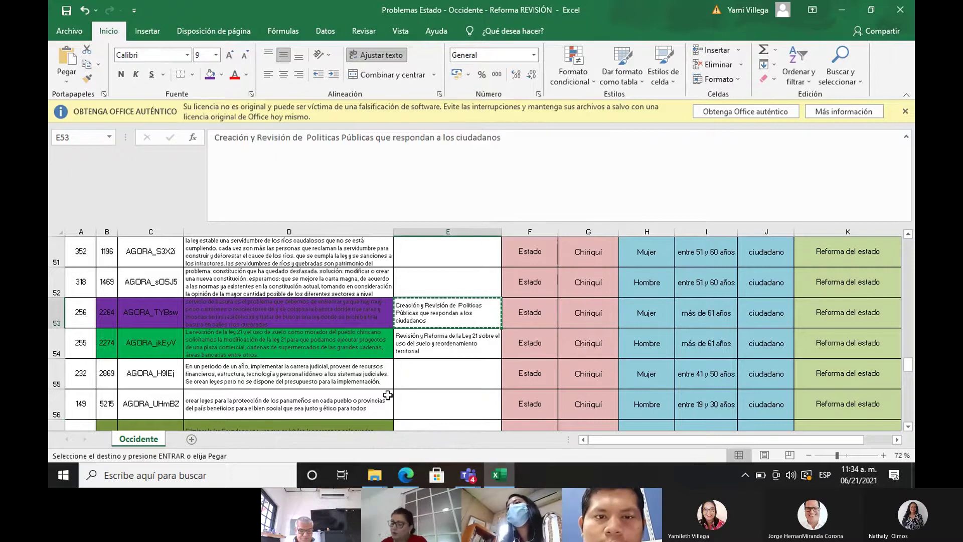
left_click(433, 403)
key("Return")
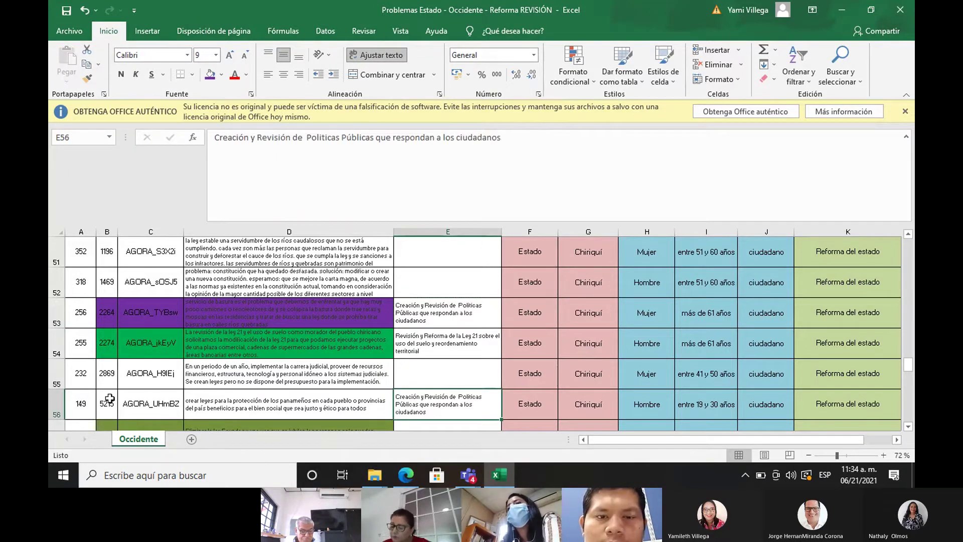
left_click_drag(109, 399, 301, 405)
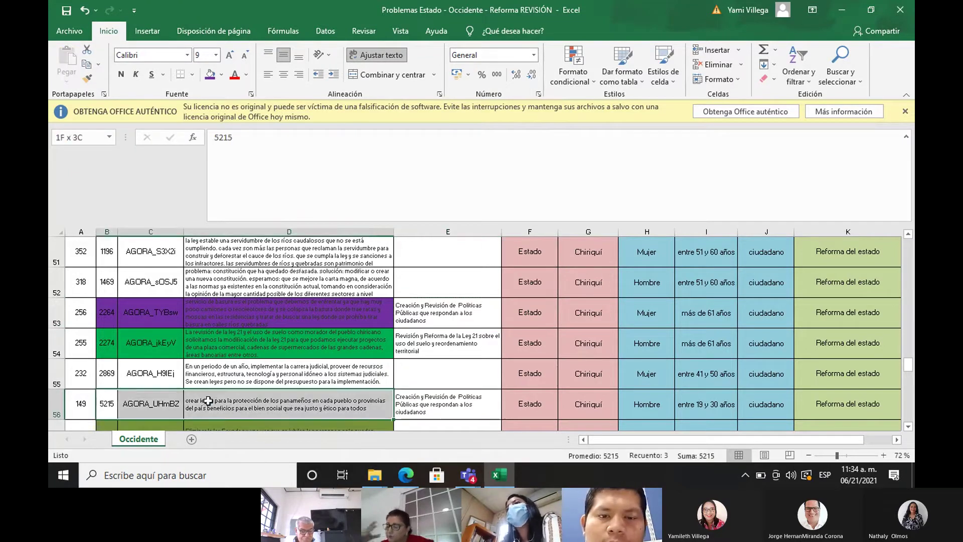
left_click(211, 79)
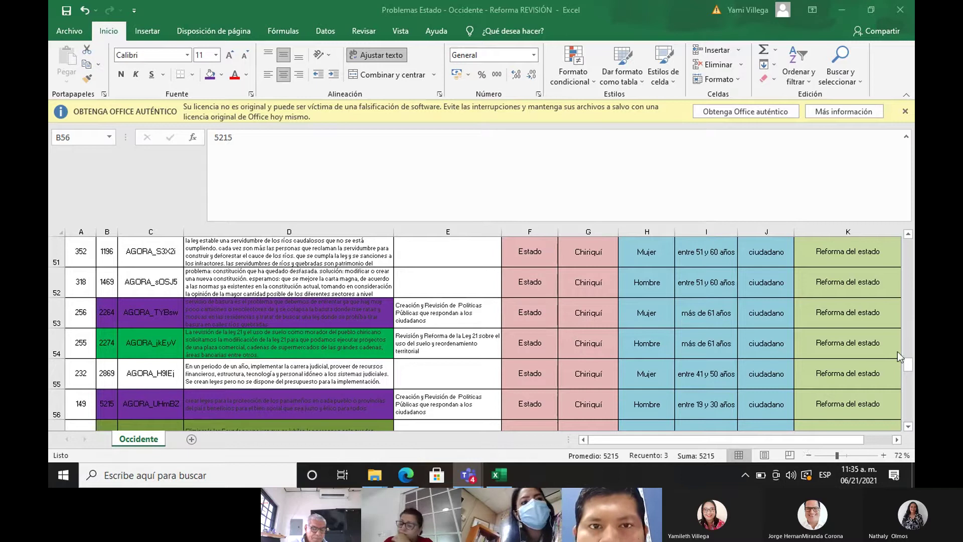
Examine the proposal text and the empty category cell of record 2519 in row 74, near the end of the sheet
left_click(910, 363)
left_click_drag(909, 366, 912, 426)
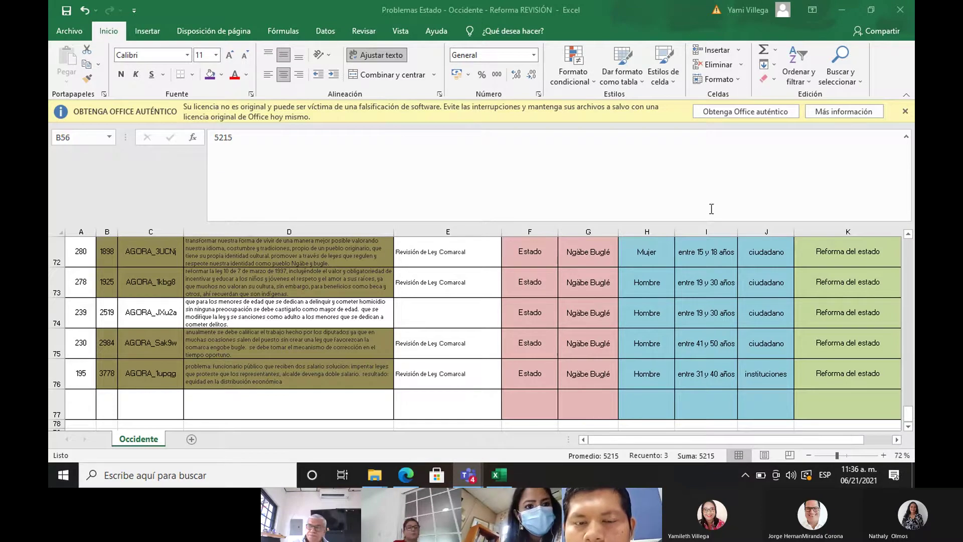
left_click(233, 309)
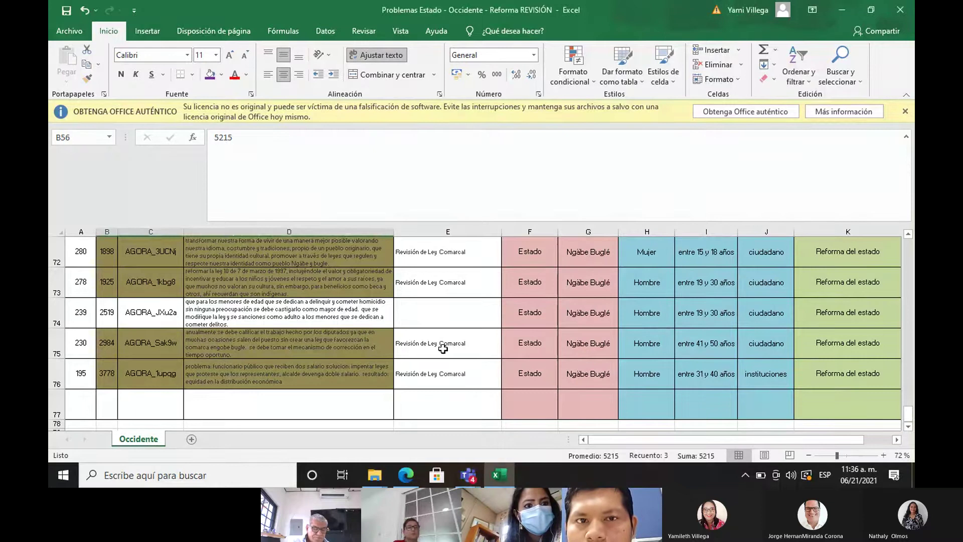
left_click(368, 319)
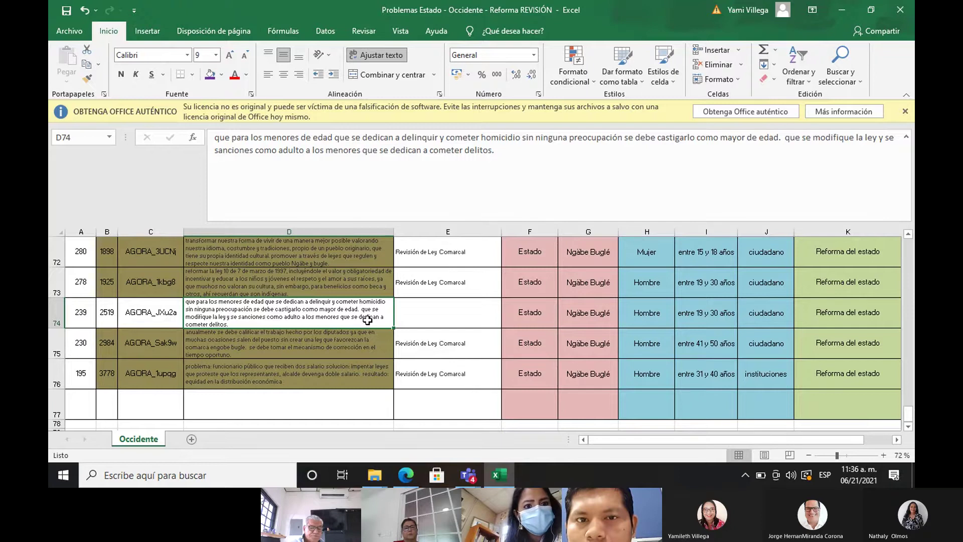
left_click(454, 313)
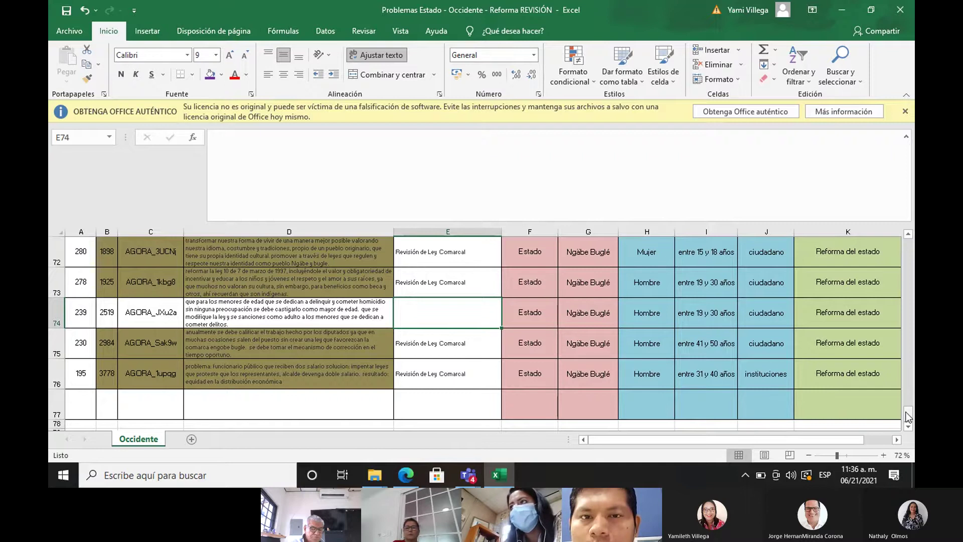
left_click(813, 441)
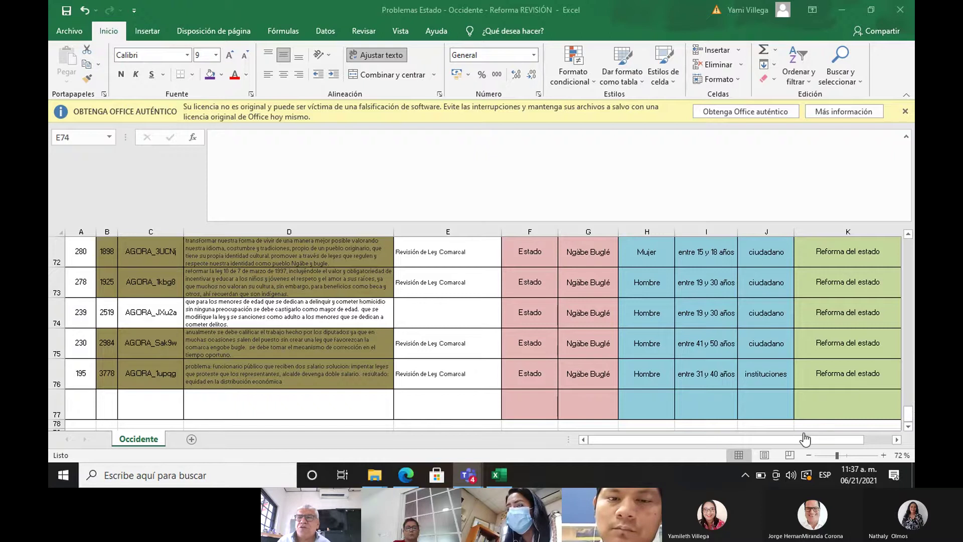
Copy "Creación y Revisión de Politicas Públicas que respondan a los ciudadanos" from E56 into E74 and fill B74:D74 with purple
left_click(912, 414)
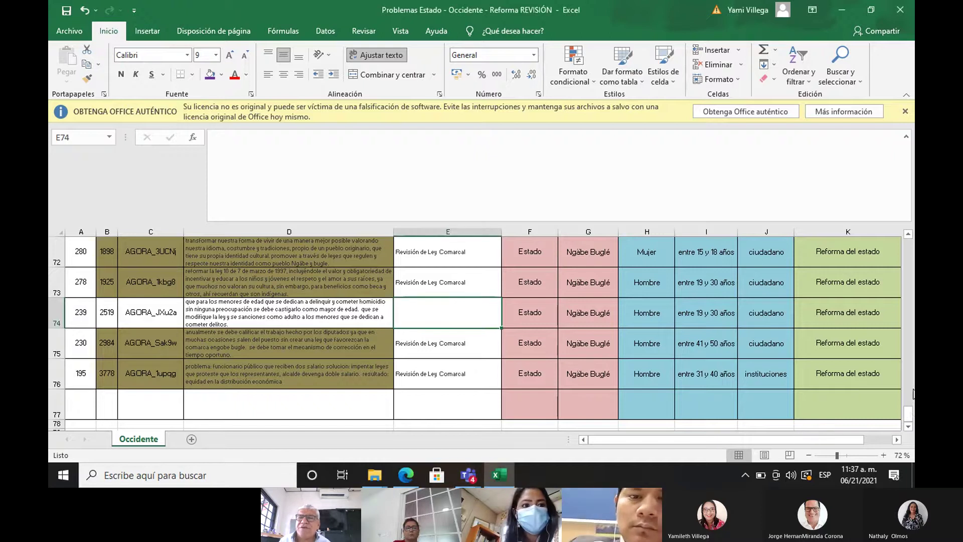
left_click_drag(912, 412, 913, 374)
left_click(478, 284)
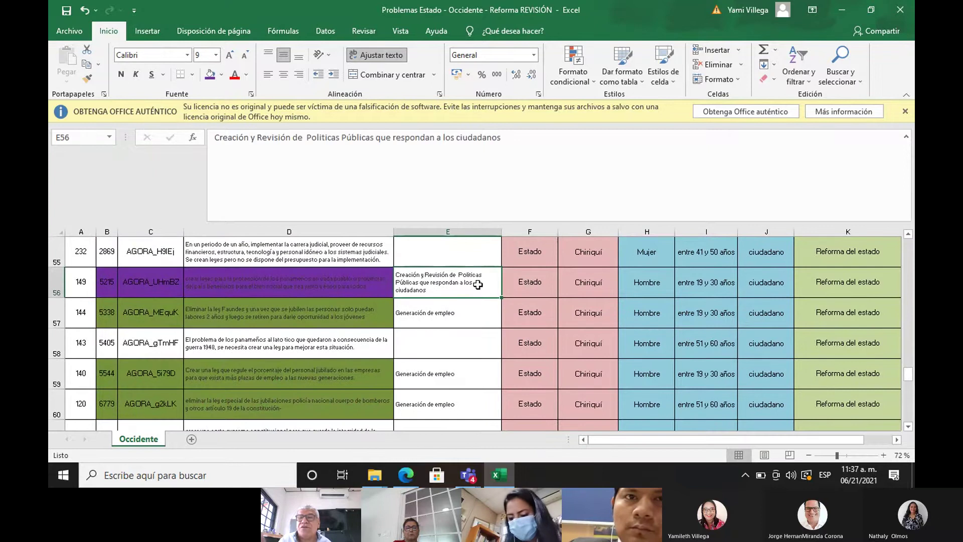
right_click(478, 285)
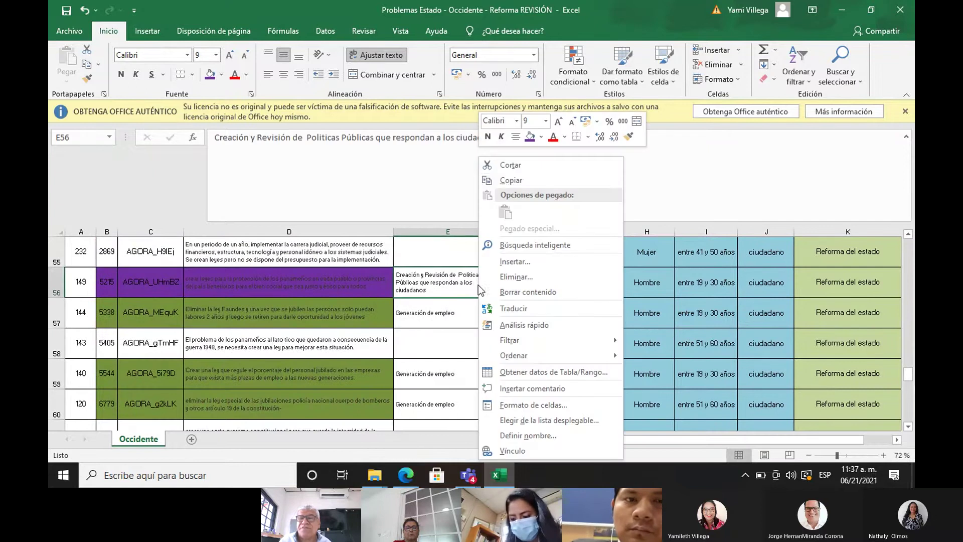
left_click(523, 180)
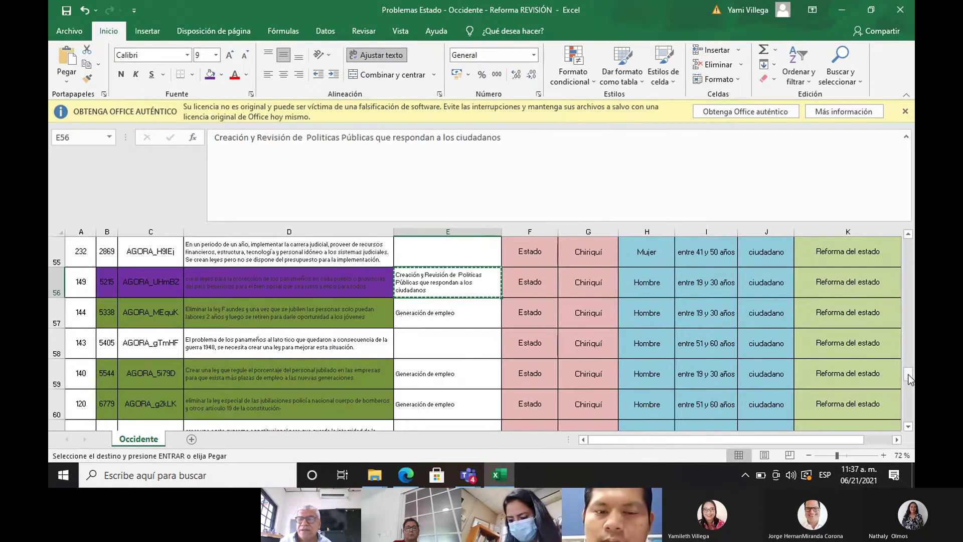
left_click_drag(910, 380, 911, 424)
left_click(469, 316)
key("ctrl+v")
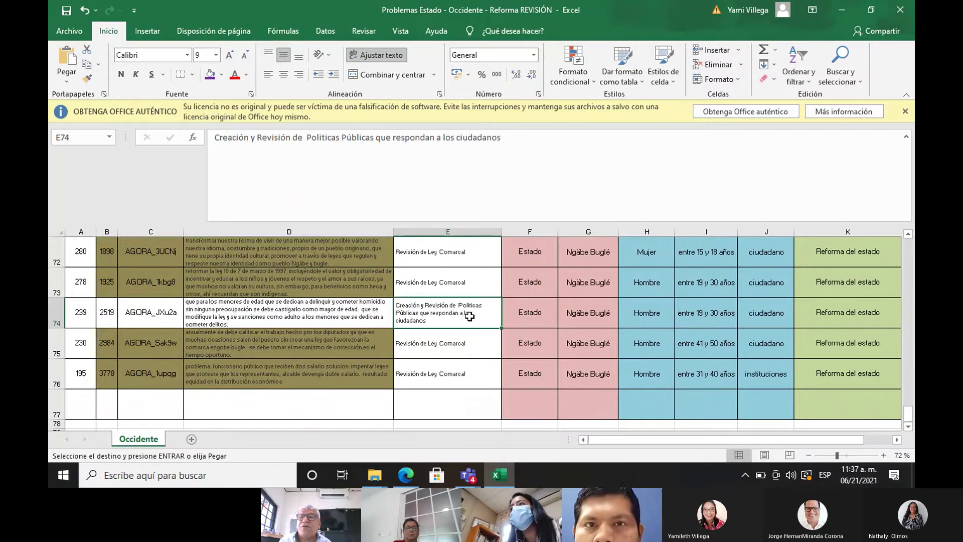
key("Escape")
left_click_drag(104, 317, 220, 319)
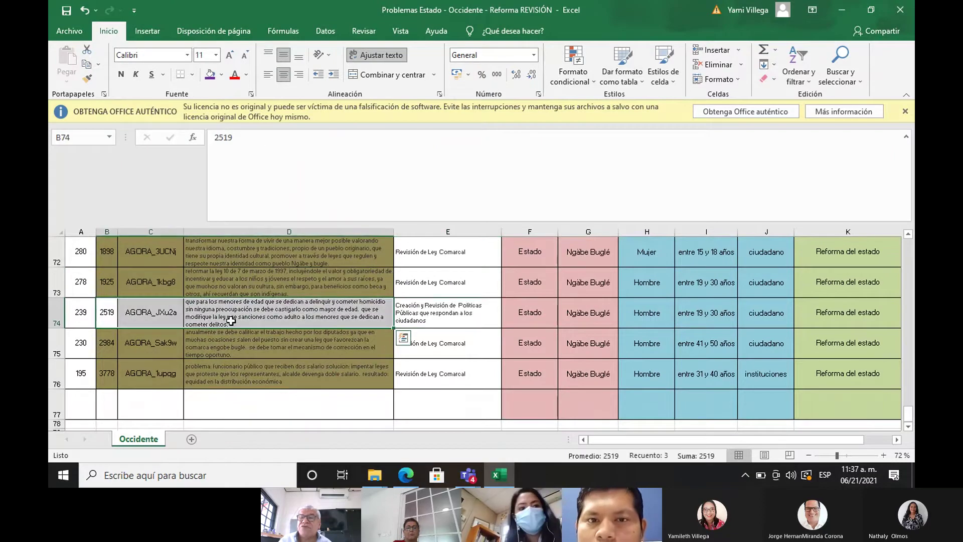
left_click(210, 76)
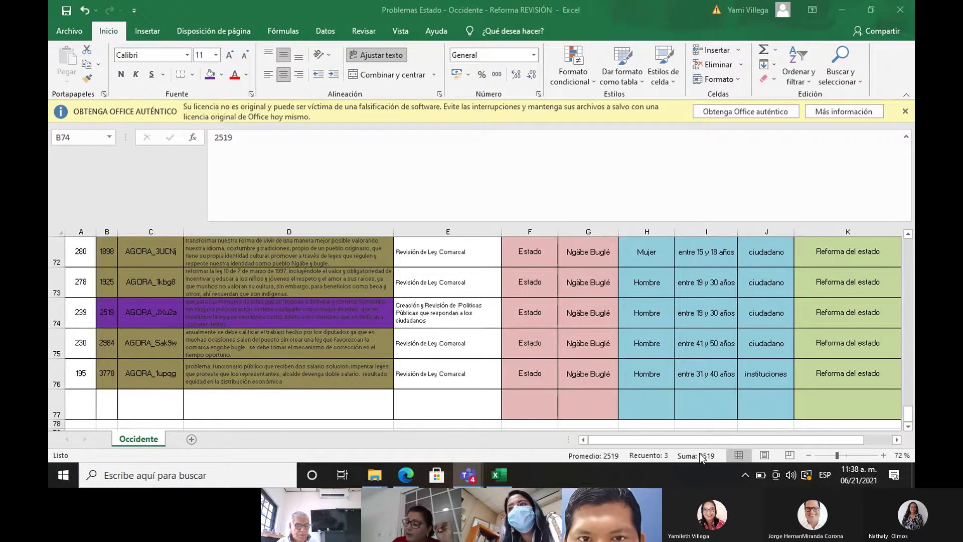
Find all matches for 2869 and select the proposal text of that record in D55 to read it in full
left_click(839, 71)
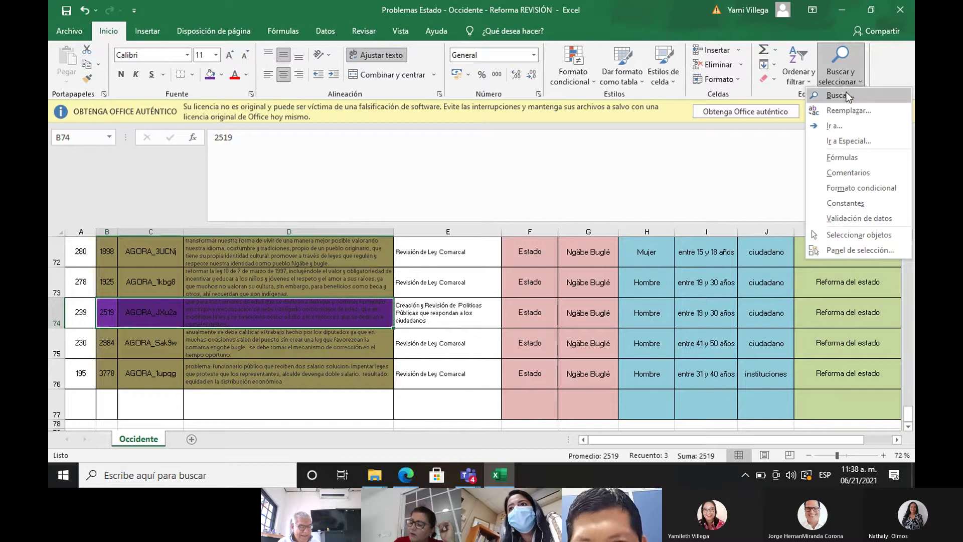
left_click(847, 92)
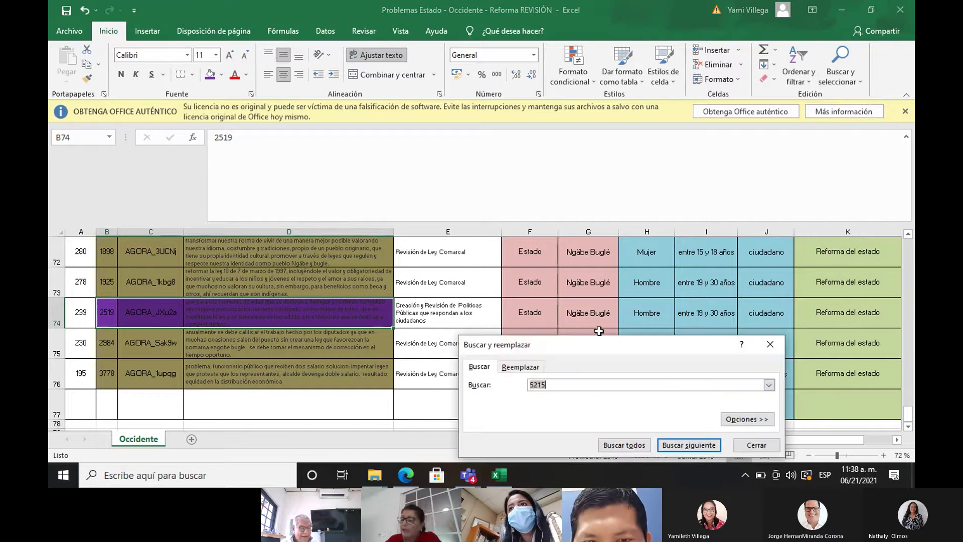
type("2869")
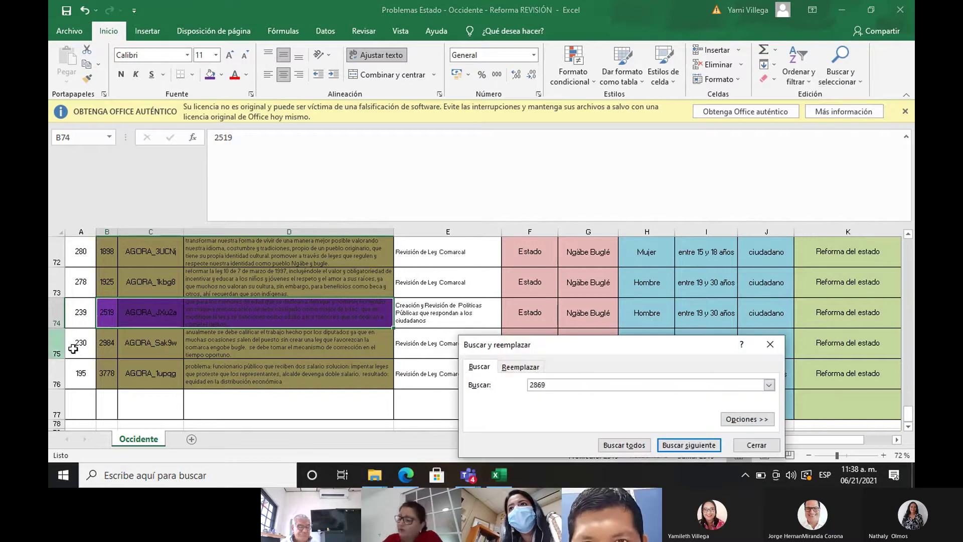
left_click(108, 349)
left_click(629, 445)
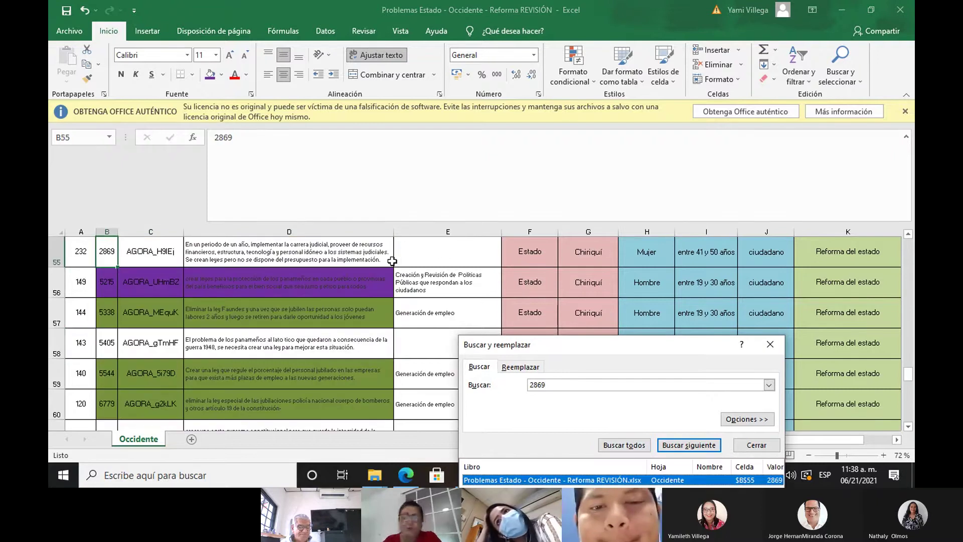
left_click(383, 260)
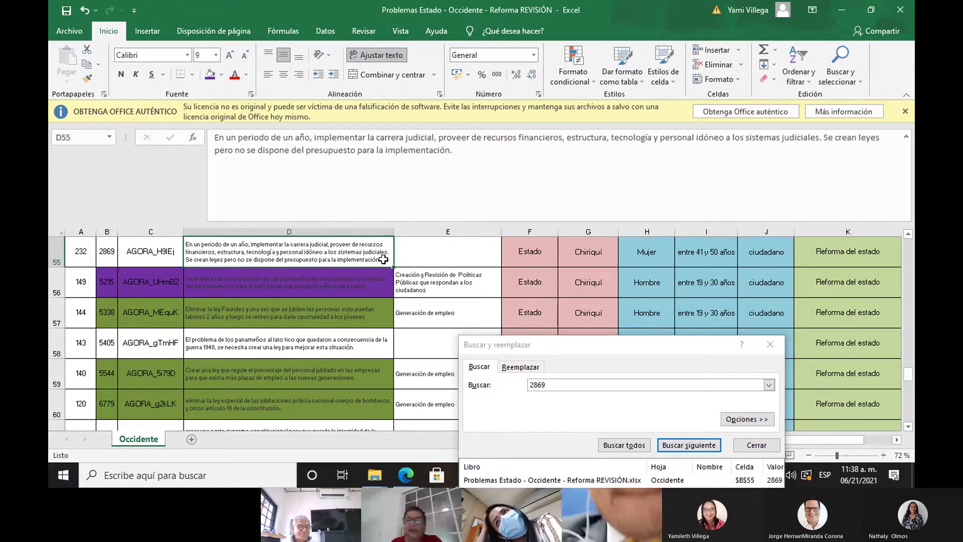